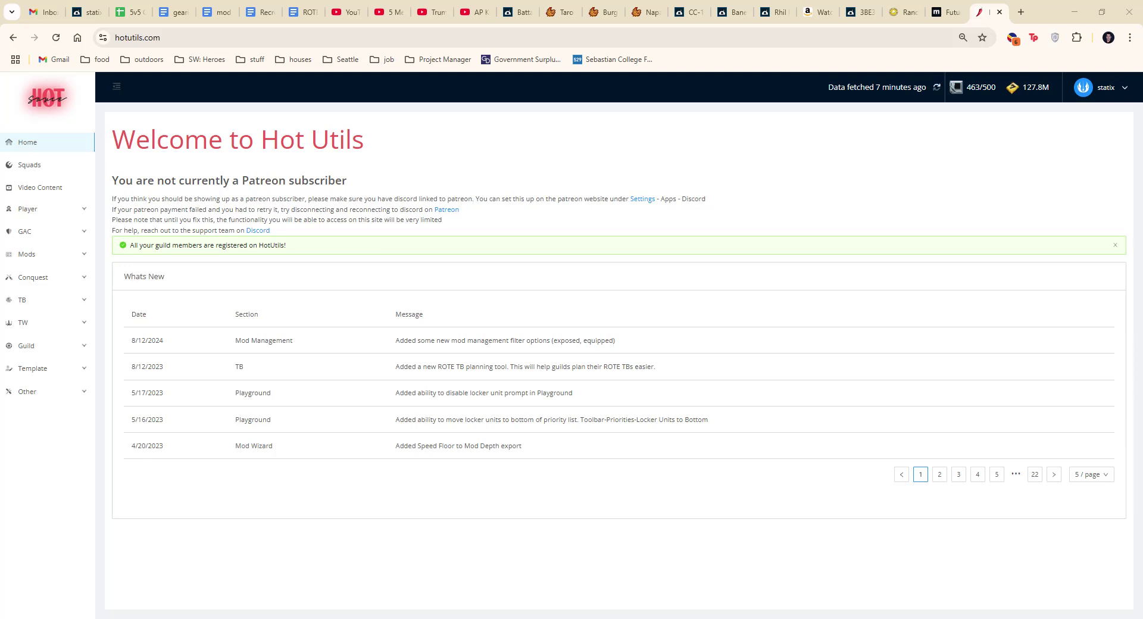
# Refresh the fetched game data and open the territory battle planning templates for Rise of the Empire.
pyautogui.click(937, 87)
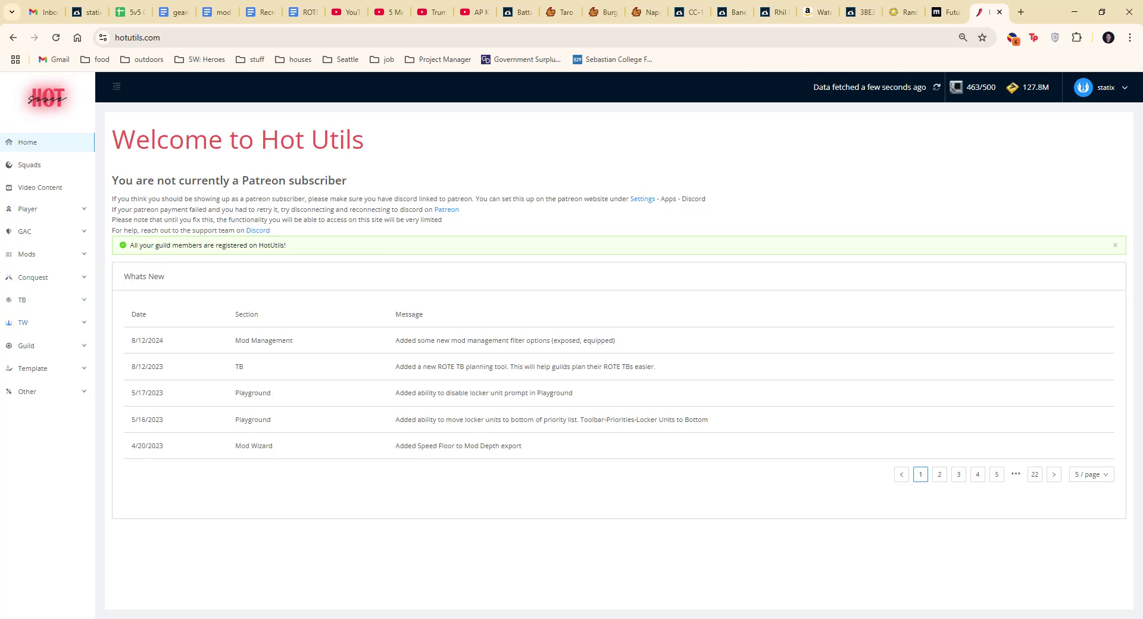
pyautogui.click(74, 302)
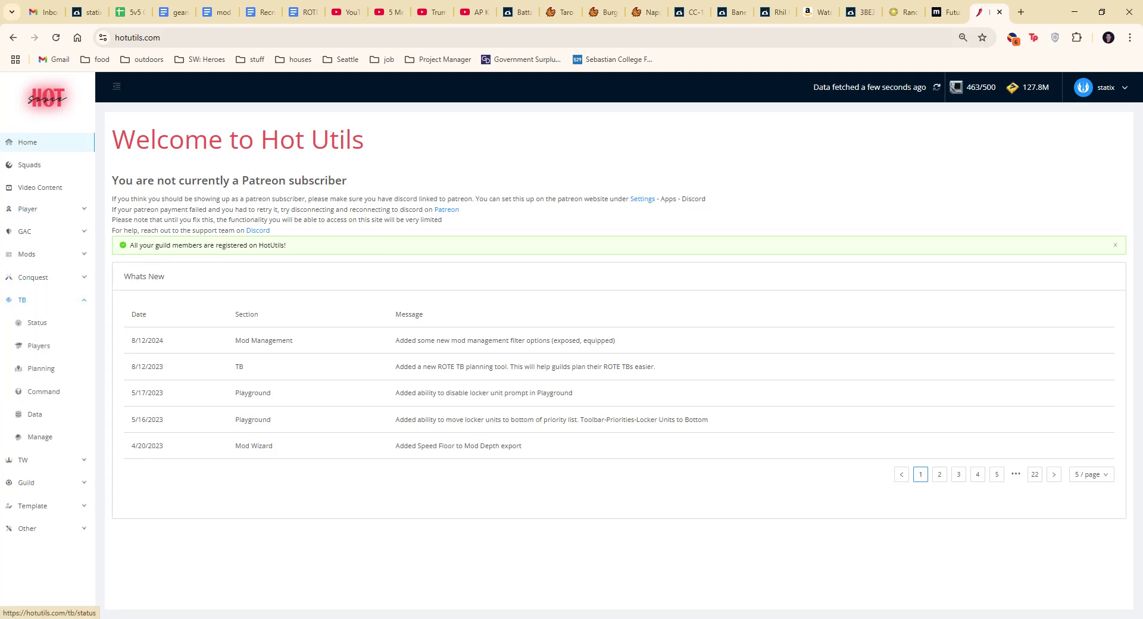
pyautogui.click(41, 369)
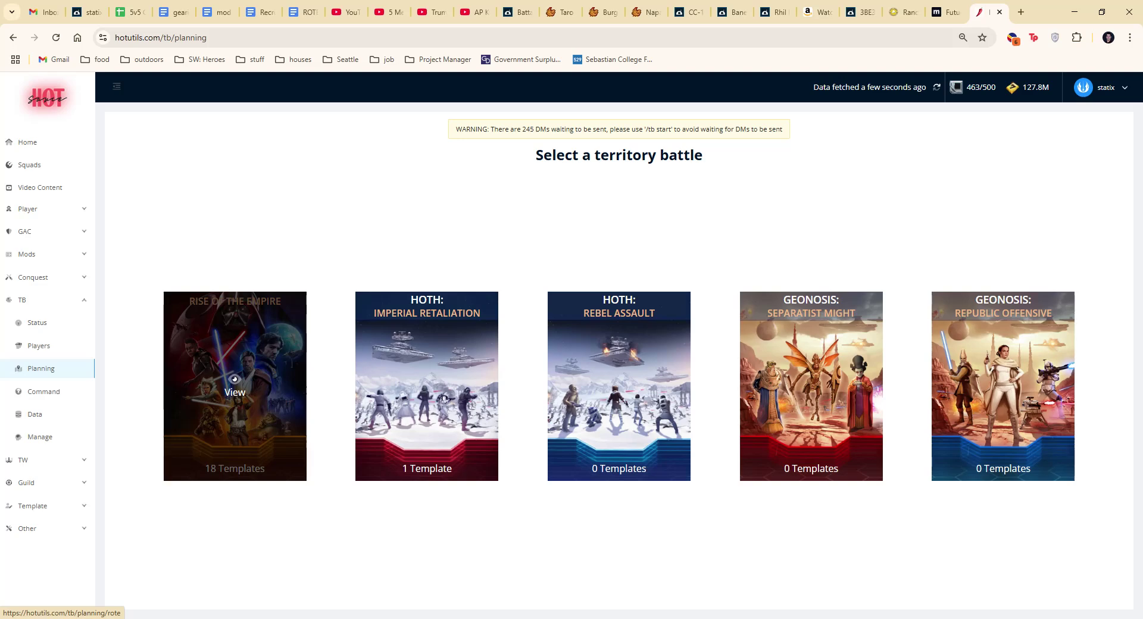
pyautogui.click(234, 379)
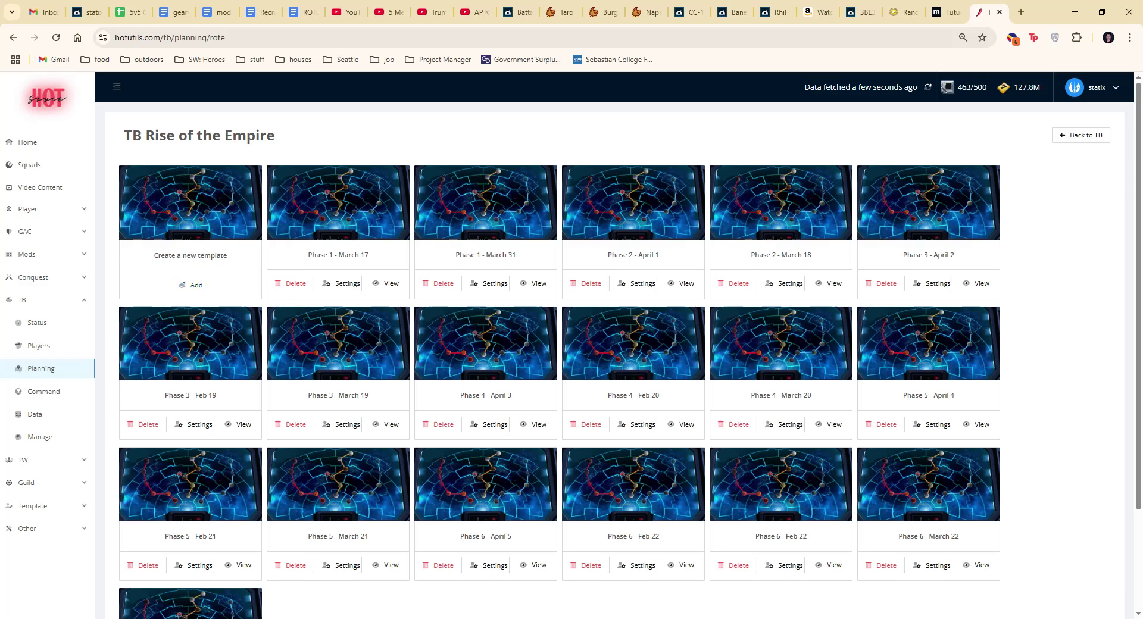
# Create a new TB template titled "Phase 1 - April 14" with units sorted by character name.
pyautogui.click(192, 286)
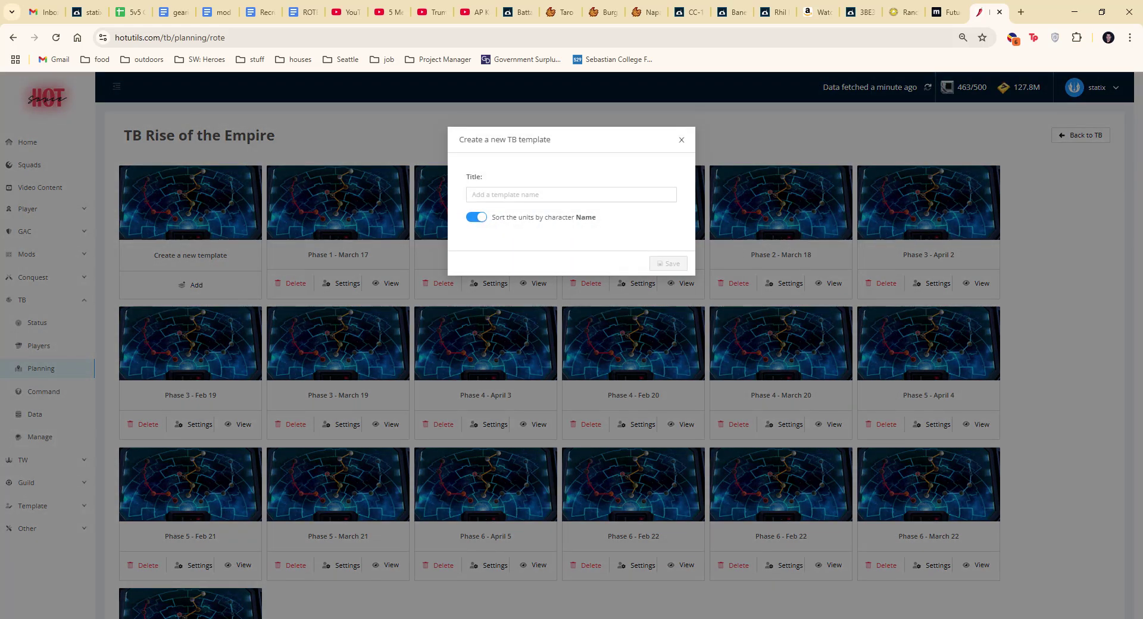
pyautogui.write('Phase ')
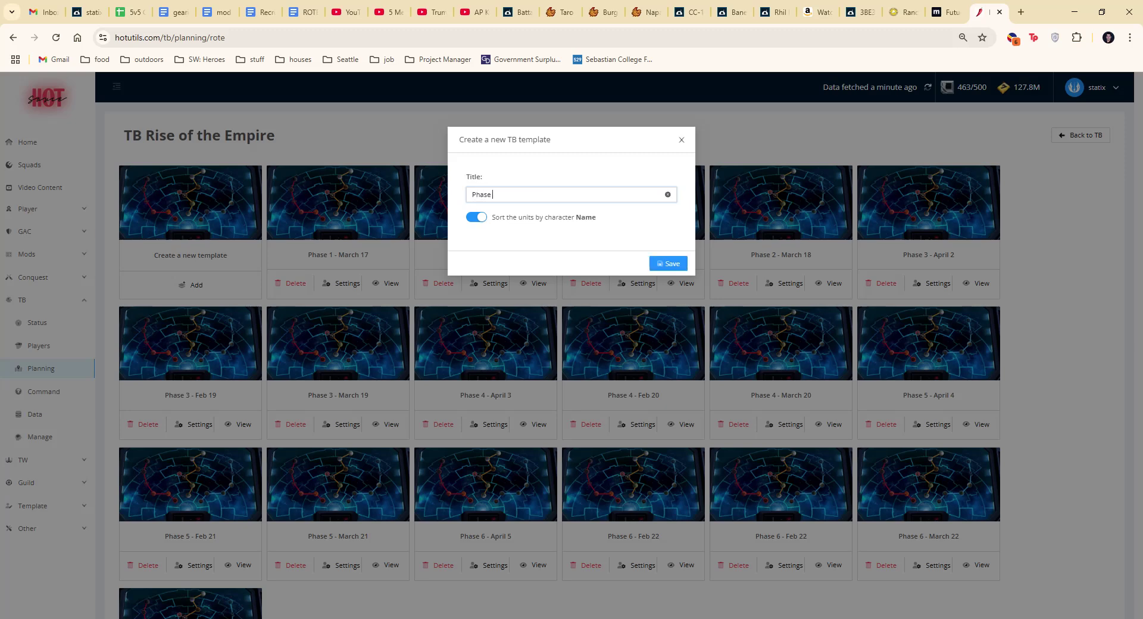
pyautogui.write('1 - April 1')
pyautogui.hotkey('ctrl', 'shift', 'Left')
pyautogui.hotkey('ctrl', 'shift', 'Left')
pyautogui.hotkey('ctrl', 'shift', 'Left')
pyautogui.hotkey('ctrl', 'shift', 'Left')
pyautogui.hotkey('ctrl', 'shift', 'Left')
pyautogui.click(570, 235)
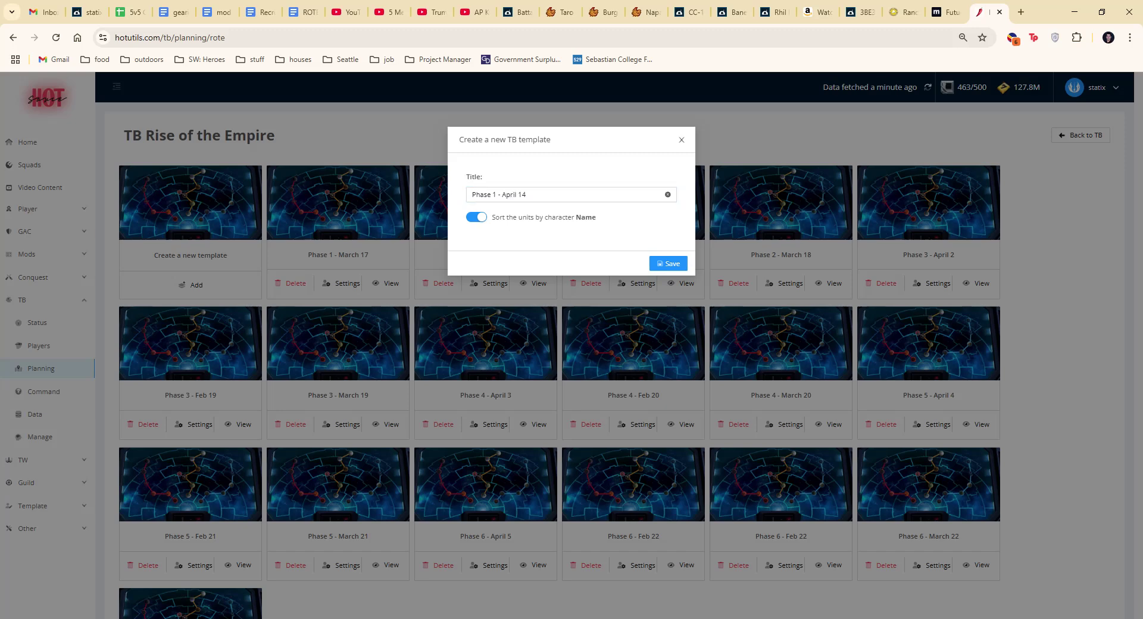
pyautogui.click(668, 264)
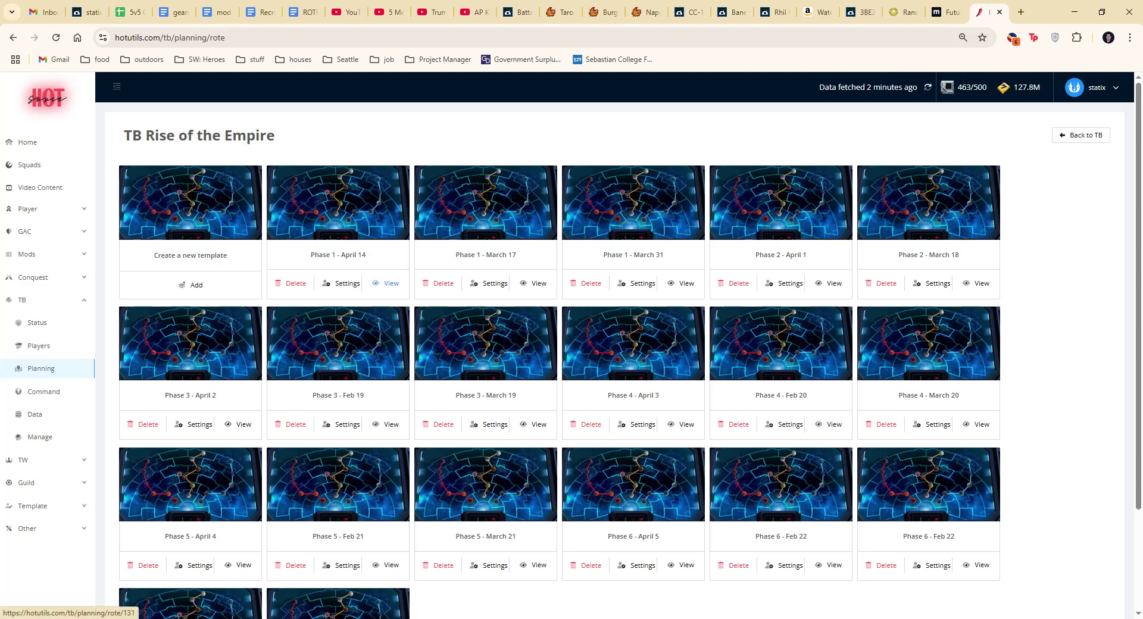
# Open the Phase 1 - April 14 template and select planets Mustafar for dark side, Corellia for neutral side and Coruscant for light side.
pyautogui.click(388, 284)
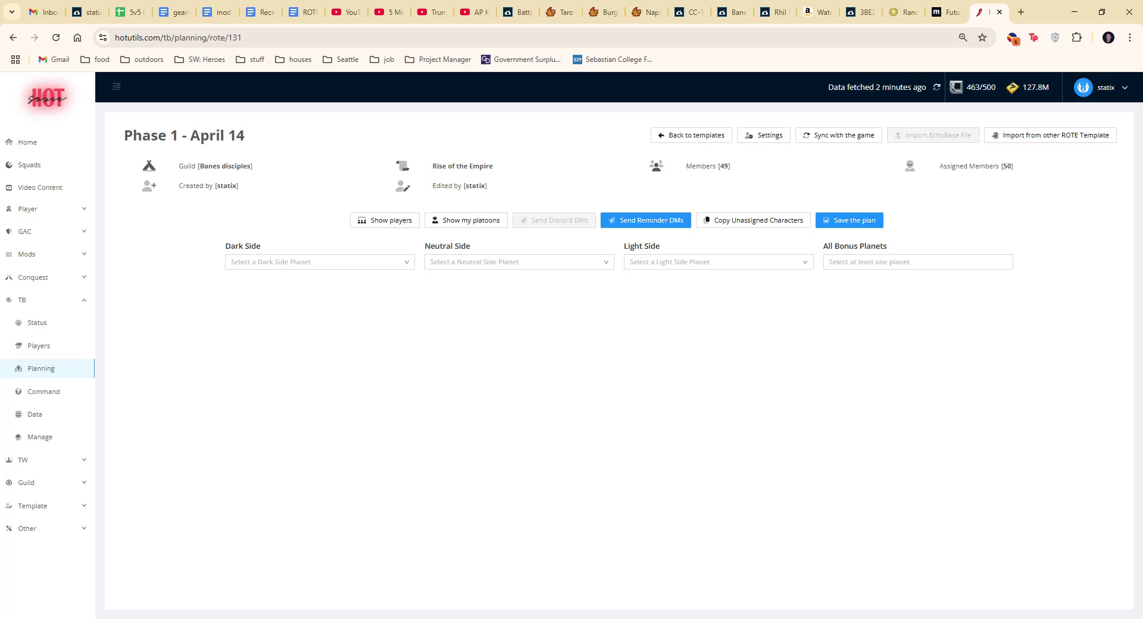
pyautogui.click(320, 262)
pyautogui.click(262, 280)
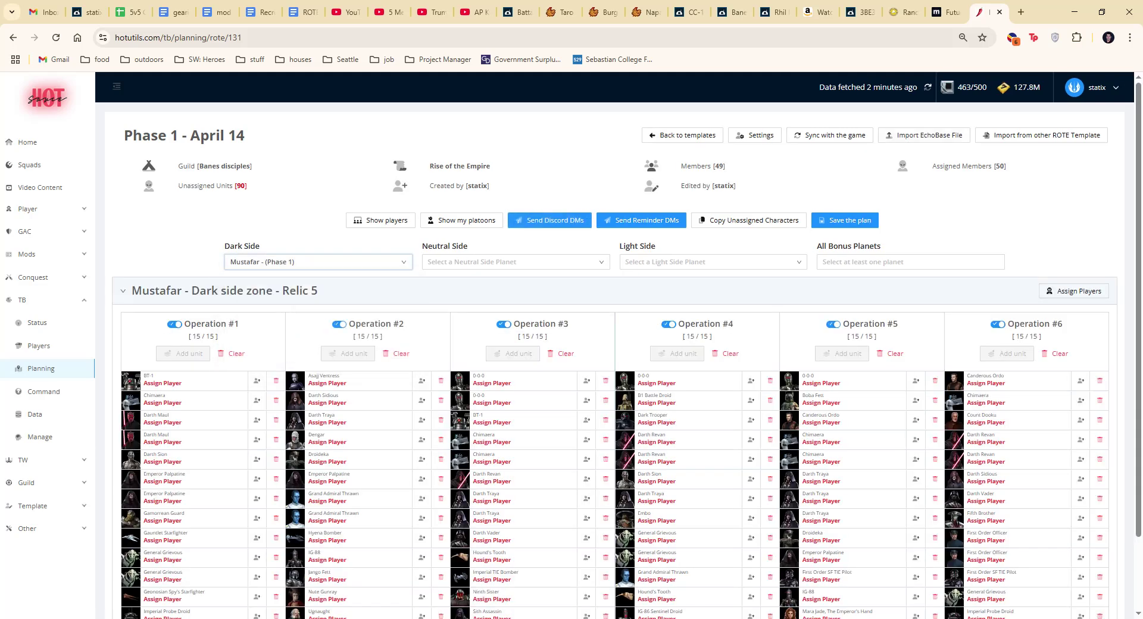
pyautogui.click(516, 262)
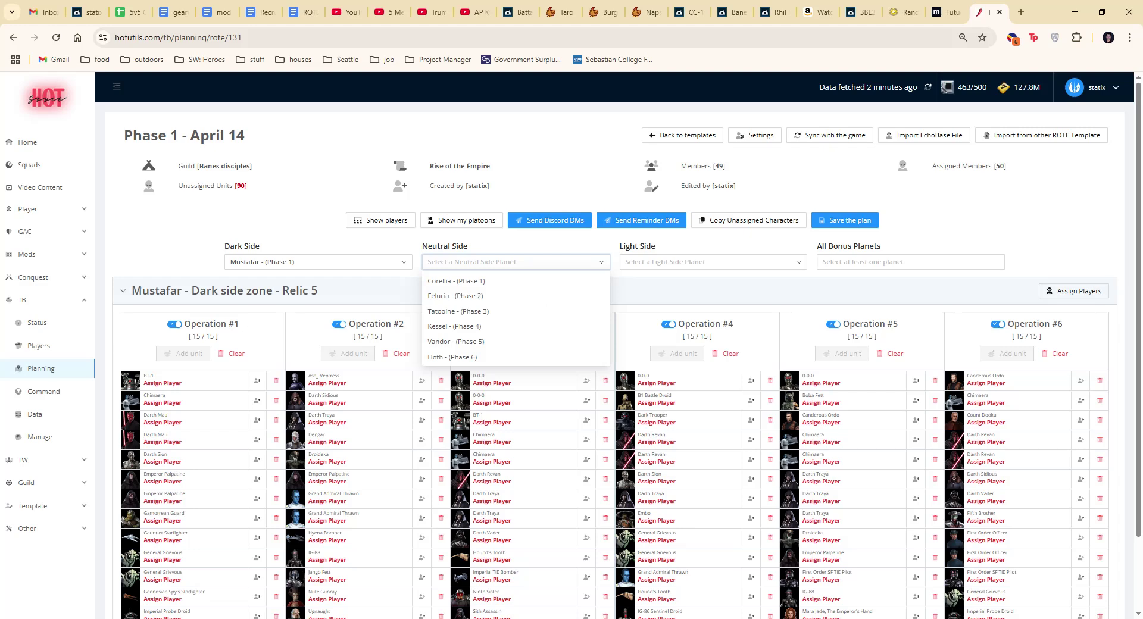
pyautogui.click(457, 281)
pyautogui.click(713, 262)
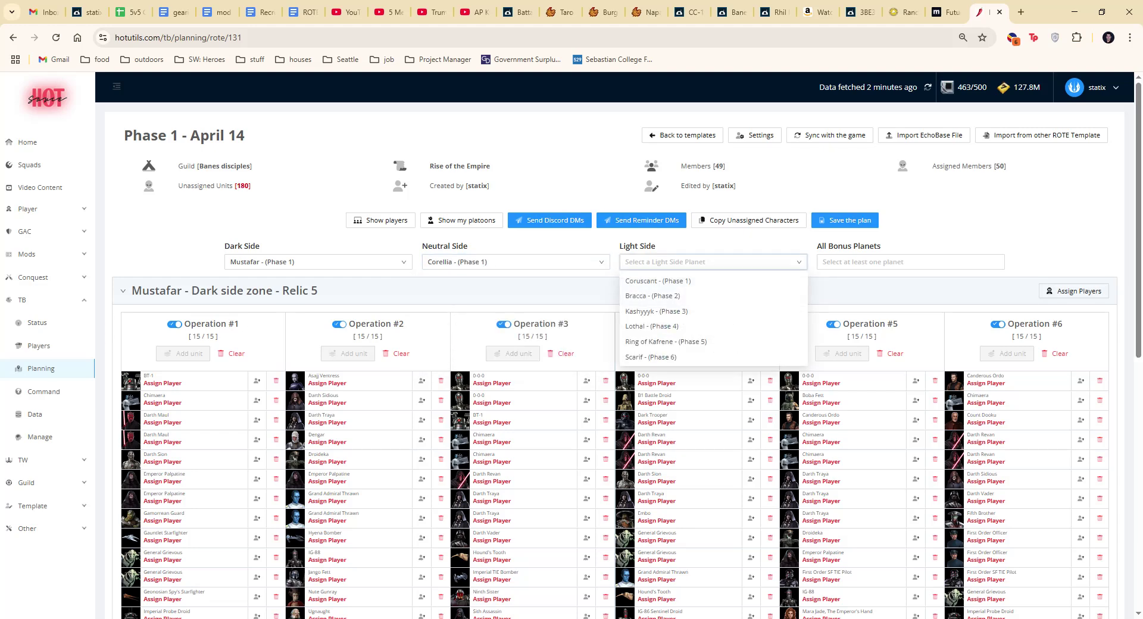
pyautogui.click(657, 280)
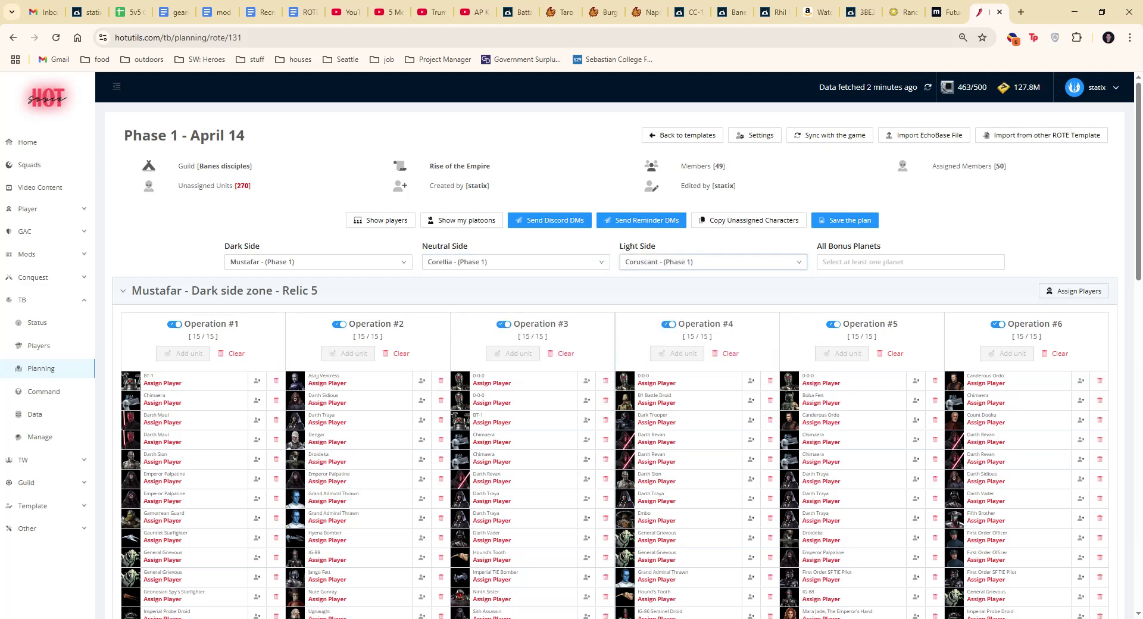
# Check the Phase 1 planet targets in the ROTE Instructions Google Doc, and return to the HotUtils plan.
pyautogui.click(301, 12)
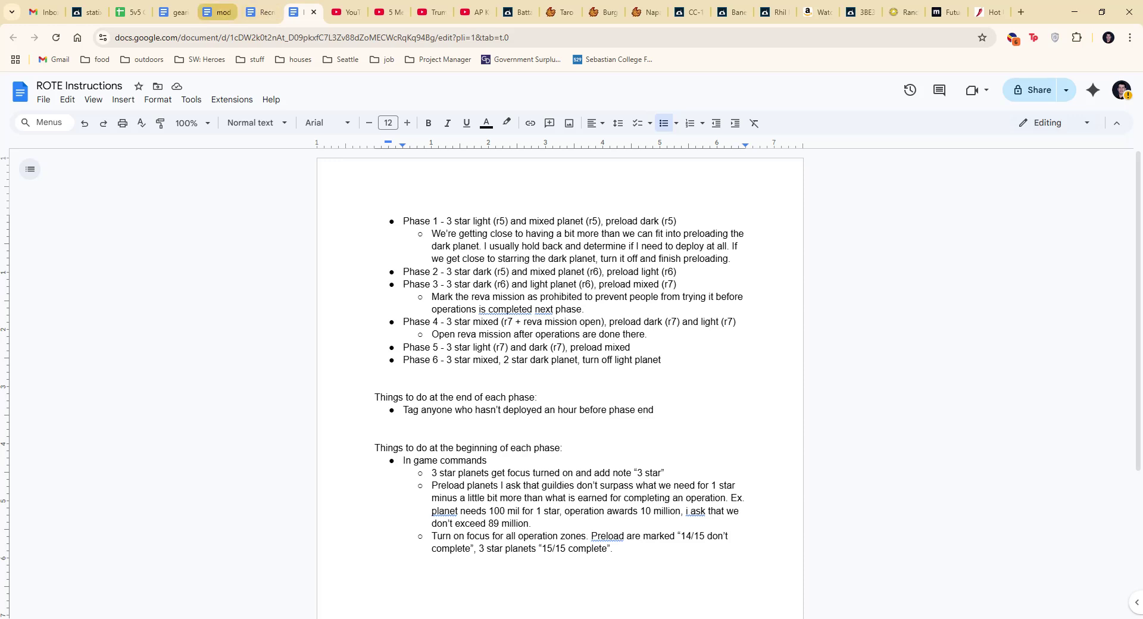
pyautogui.click(989, 12)
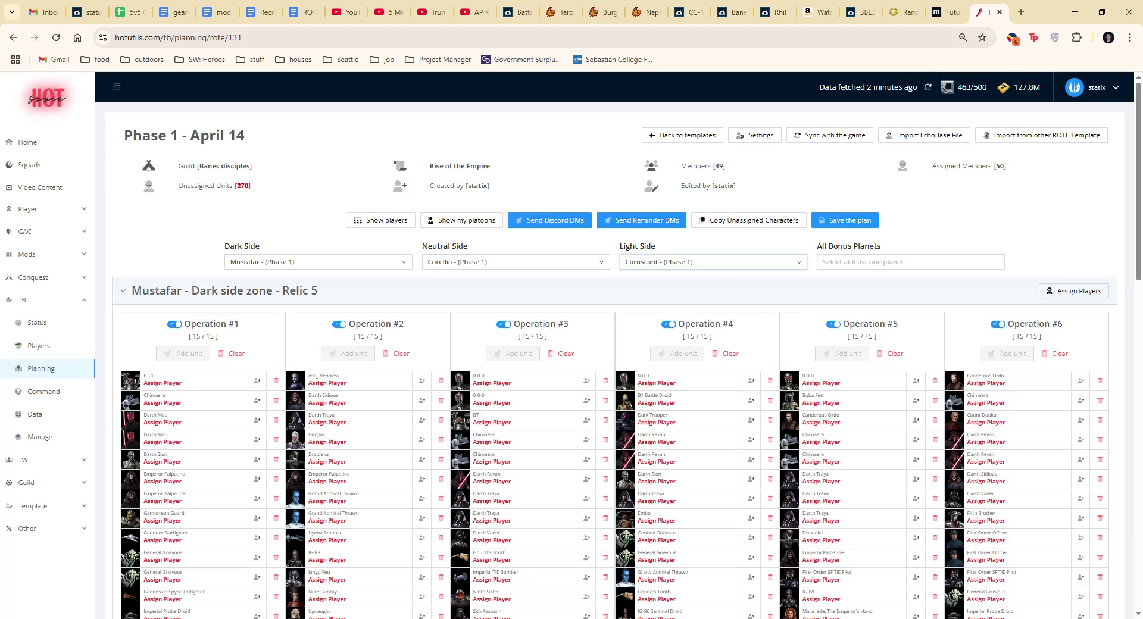
# Assign players to all Corellia operations by power ascended, excluding one guild member.
pyautogui.scroll(-5, 613, 358)
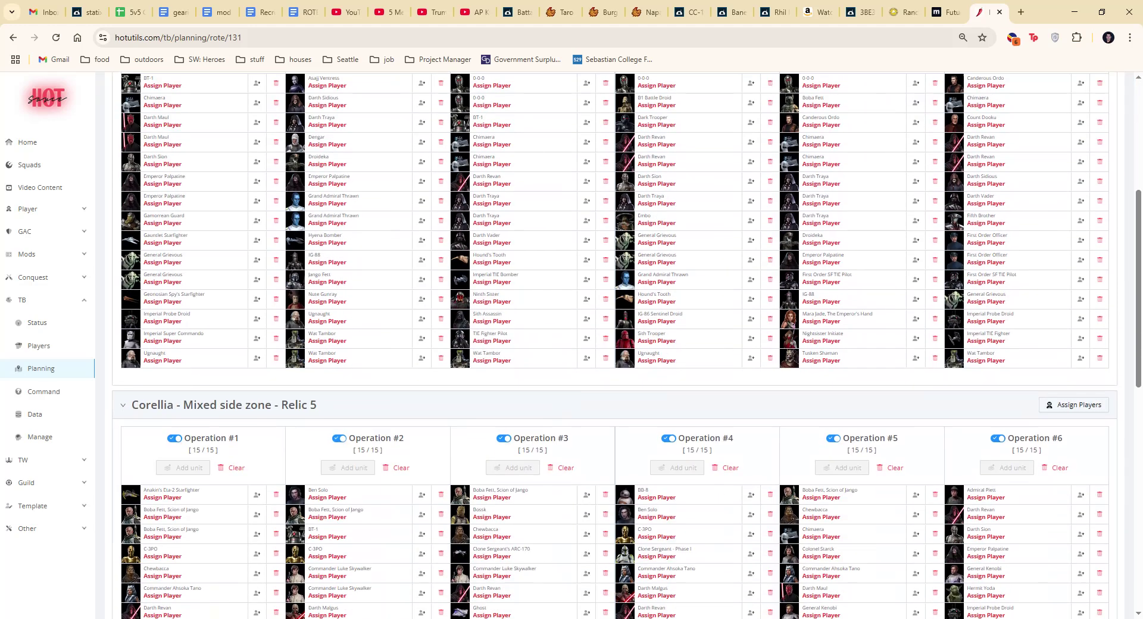
pyautogui.scroll(-5, 613, 346)
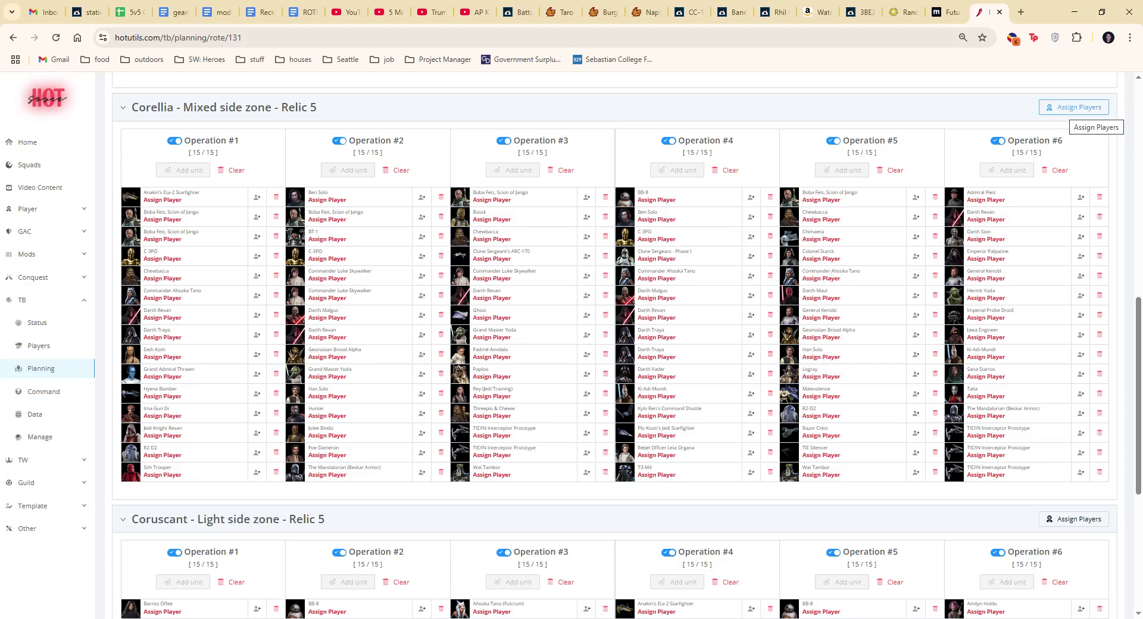
pyautogui.click(1081, 109)
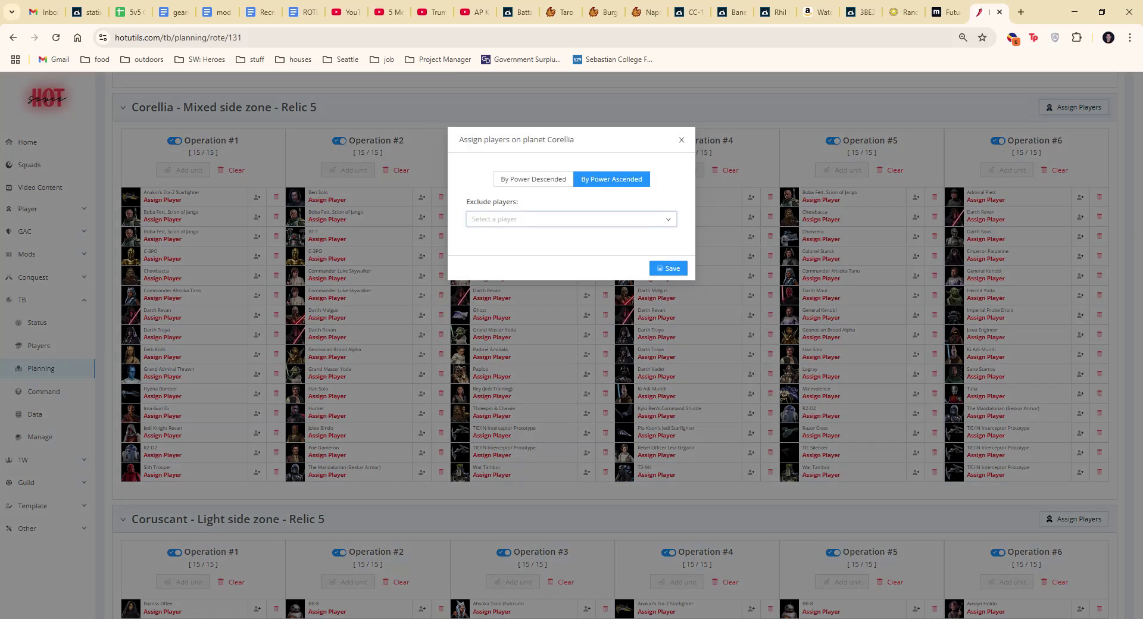
pyautogui.click(608, 219)
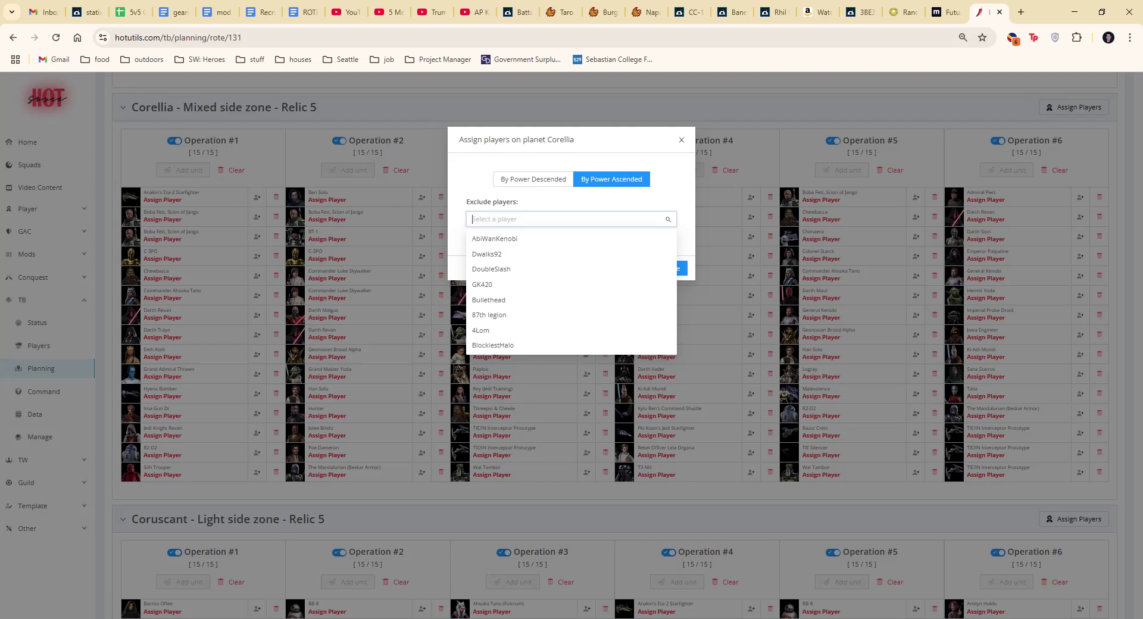
pyautogui.press('Escape')
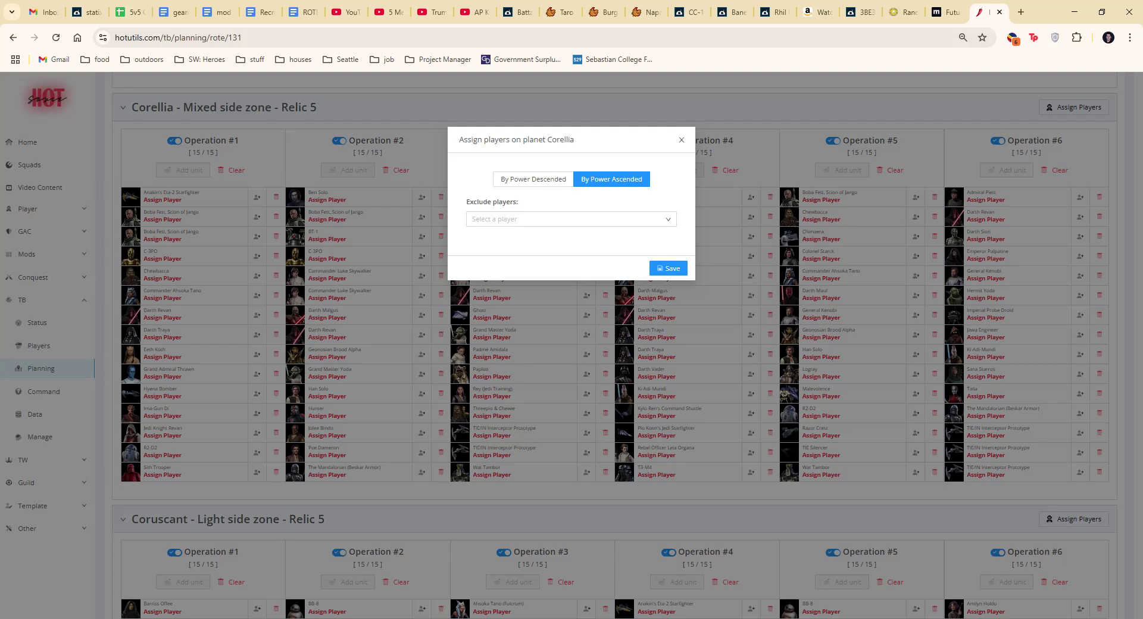
pyautogui.click(566, 219)
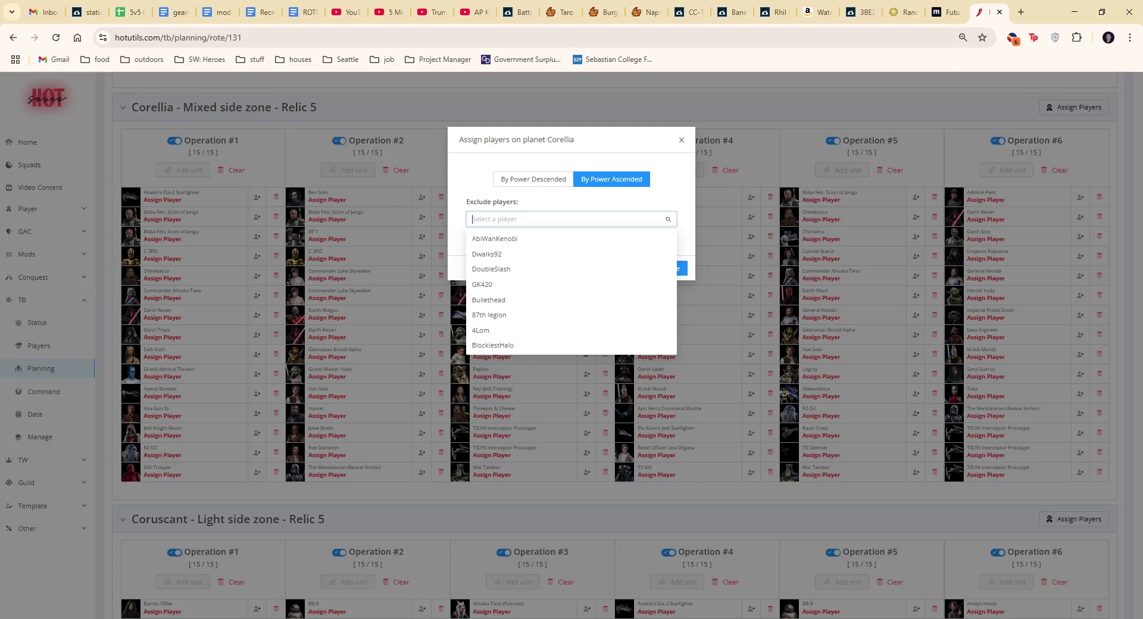
pyautogui.write('jonc')
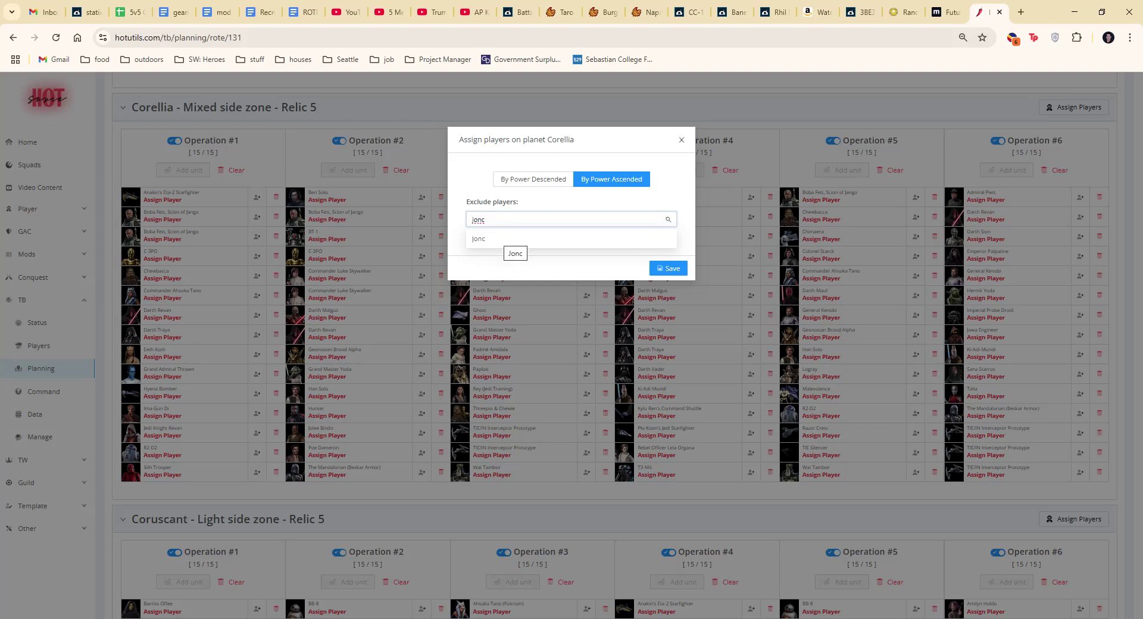
pyautogui.click(505, 239)
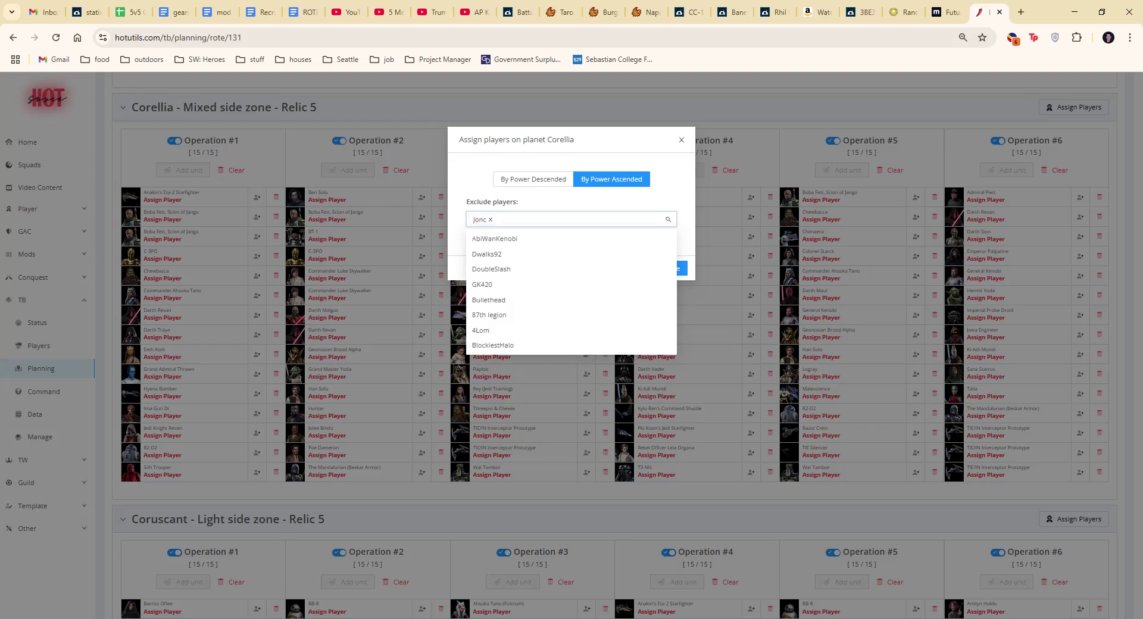
pyautogui.press('Escape')
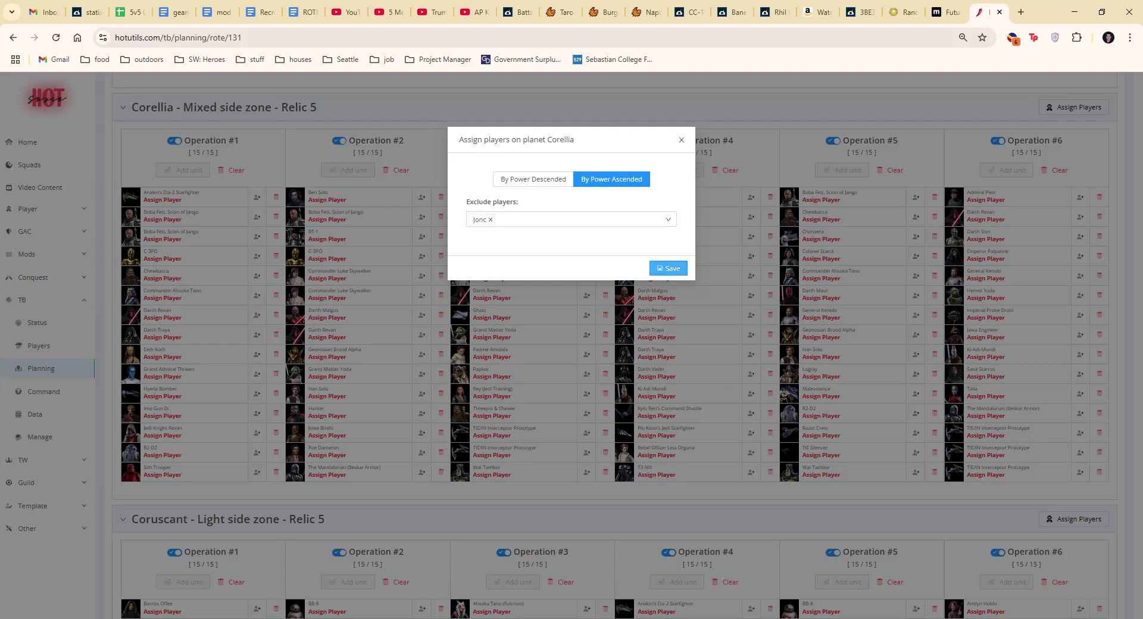
pyautogui.click(668, 268)
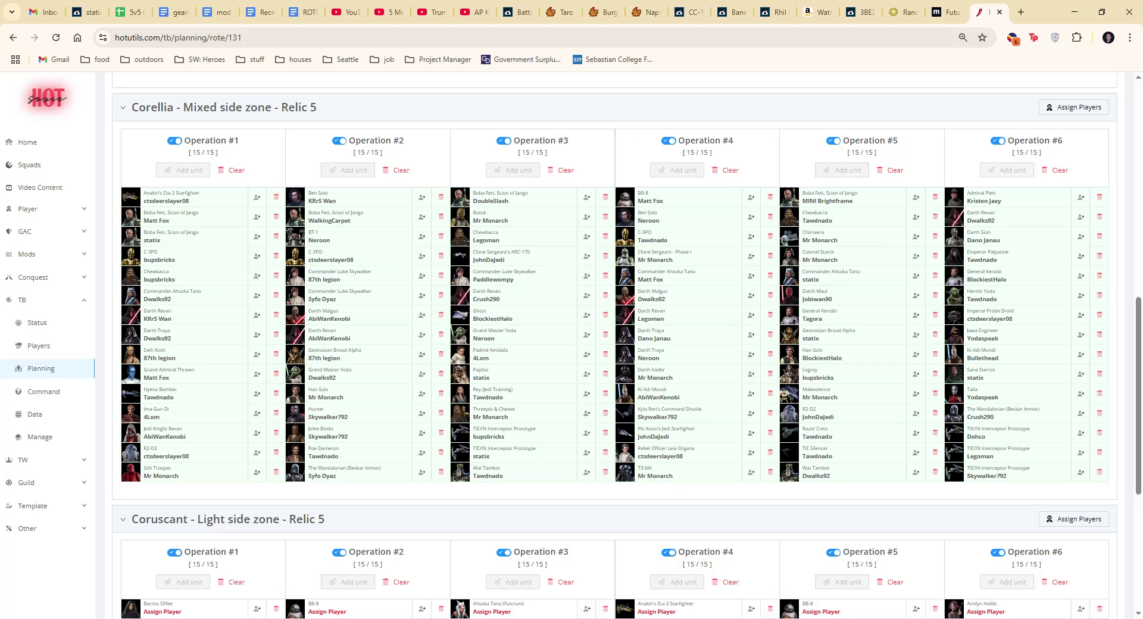
# Save the plan with the Corellia assignments and look over the three planets' operations.
pyautogui.scroll(10, 625, 345)
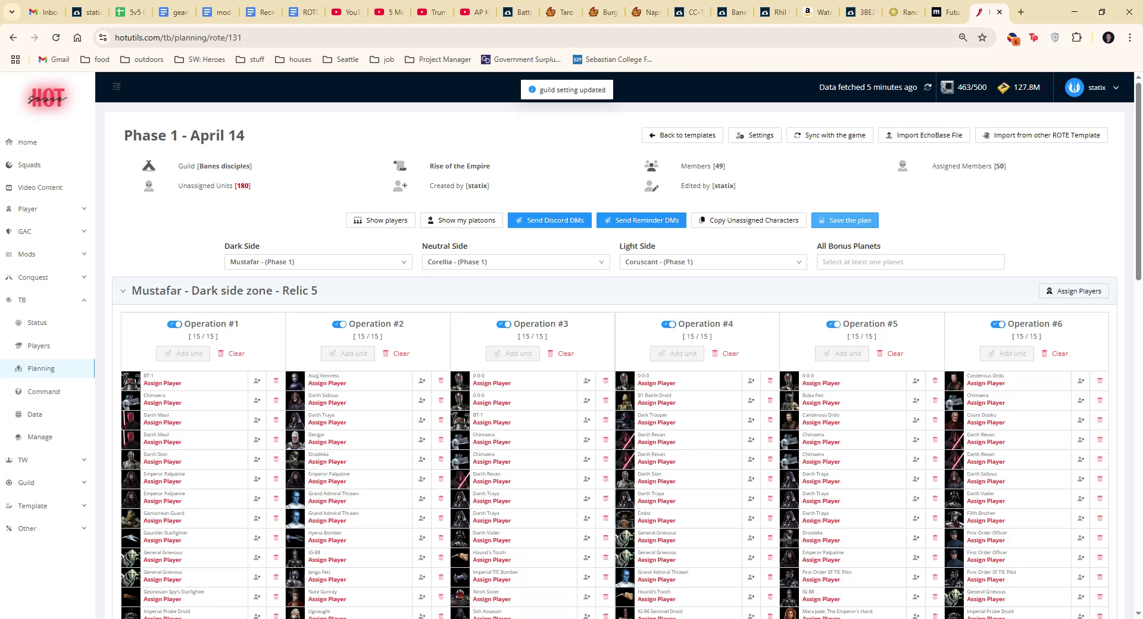
pyautogui.scroll(-8, 625, 345)
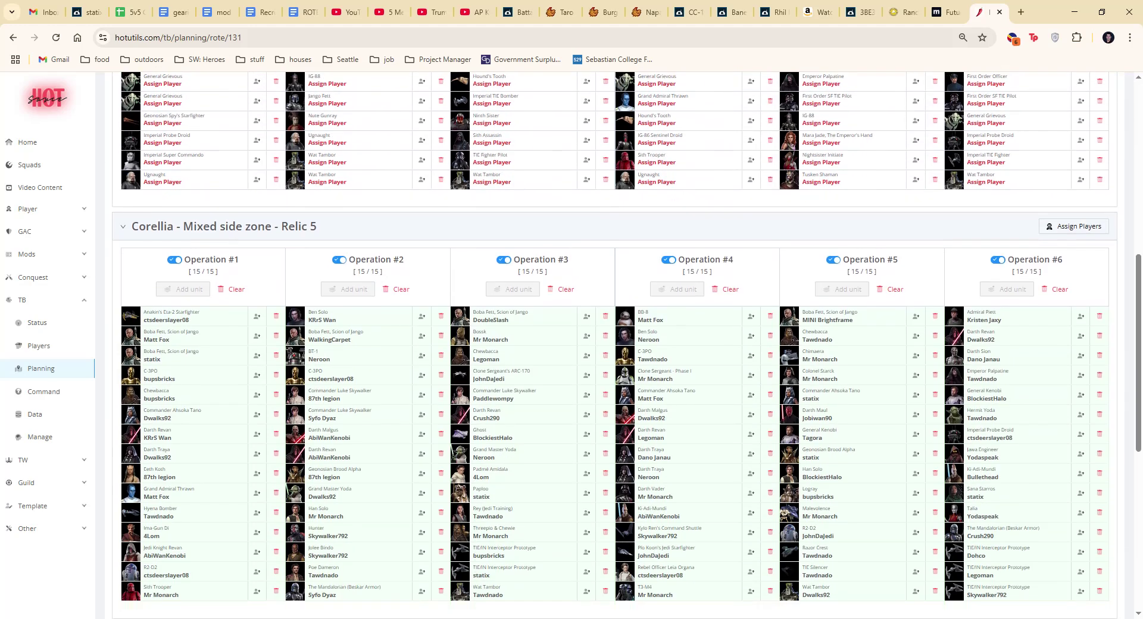
pyautogui.scroll(-2, 625, 345)
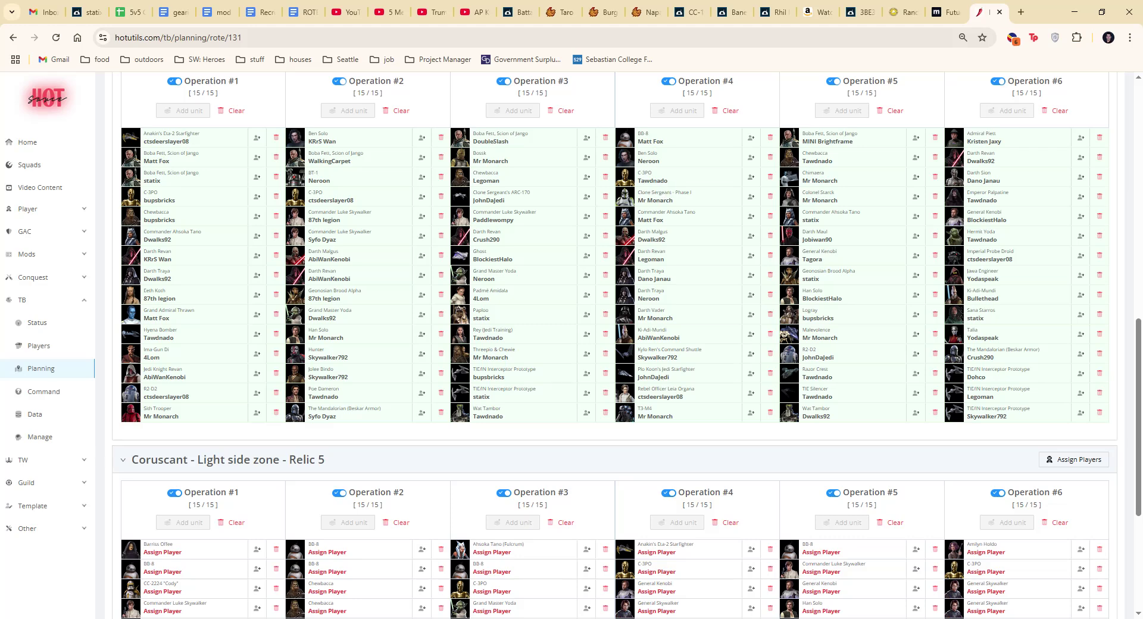
pyautogui.scroll(-5, 613, 346)
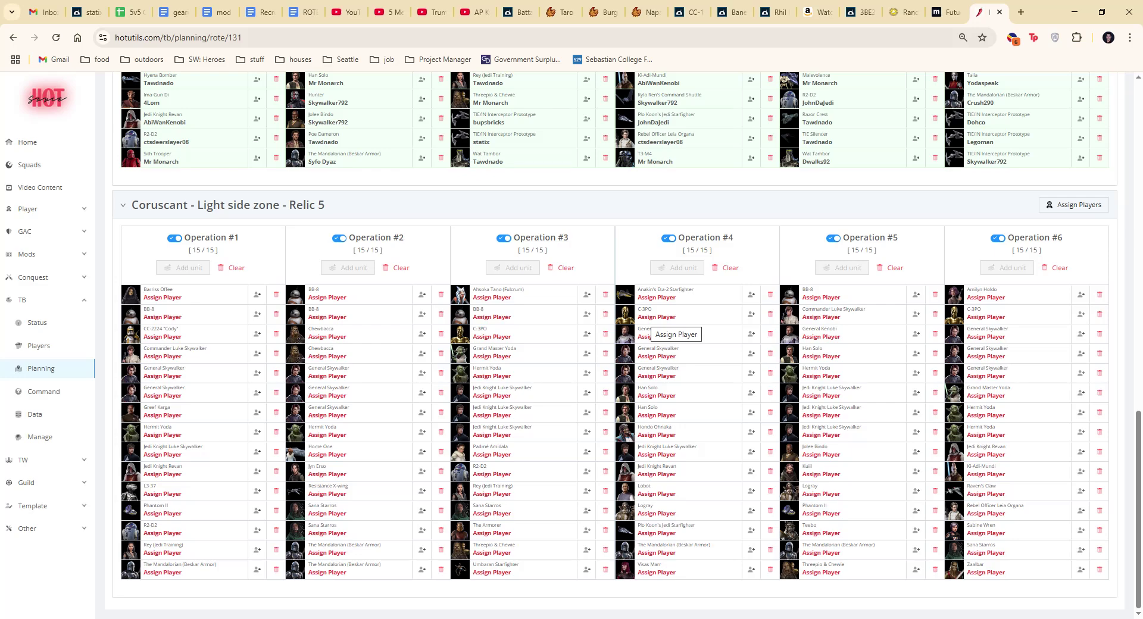
pyautogui.scroll(6, 649, 335)
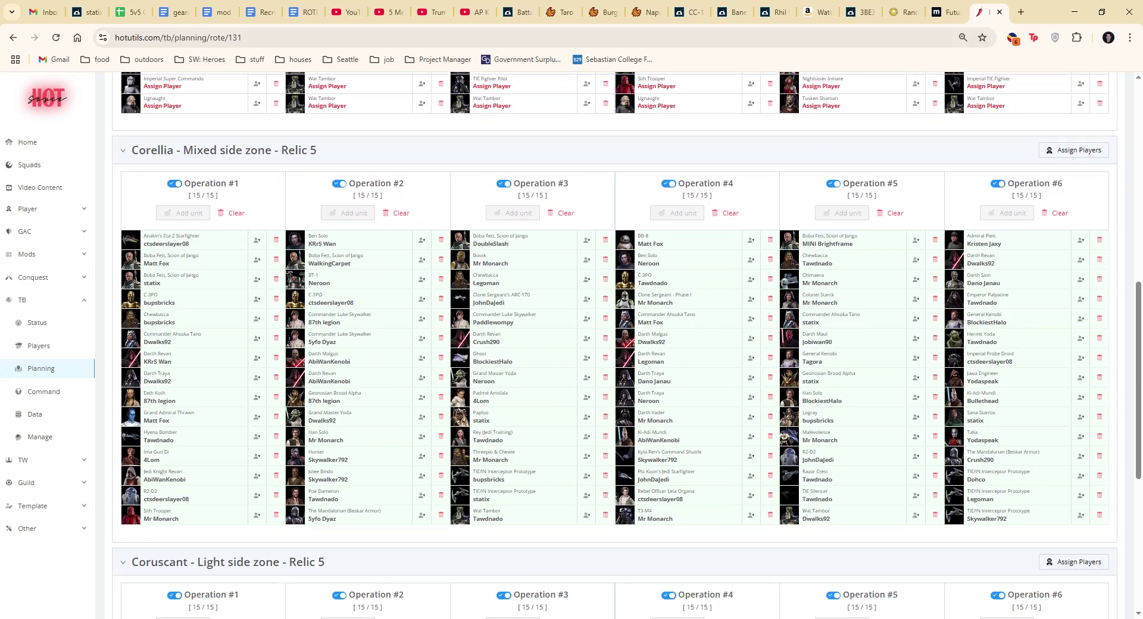
pyautogui.scroll(9, 626, 346)
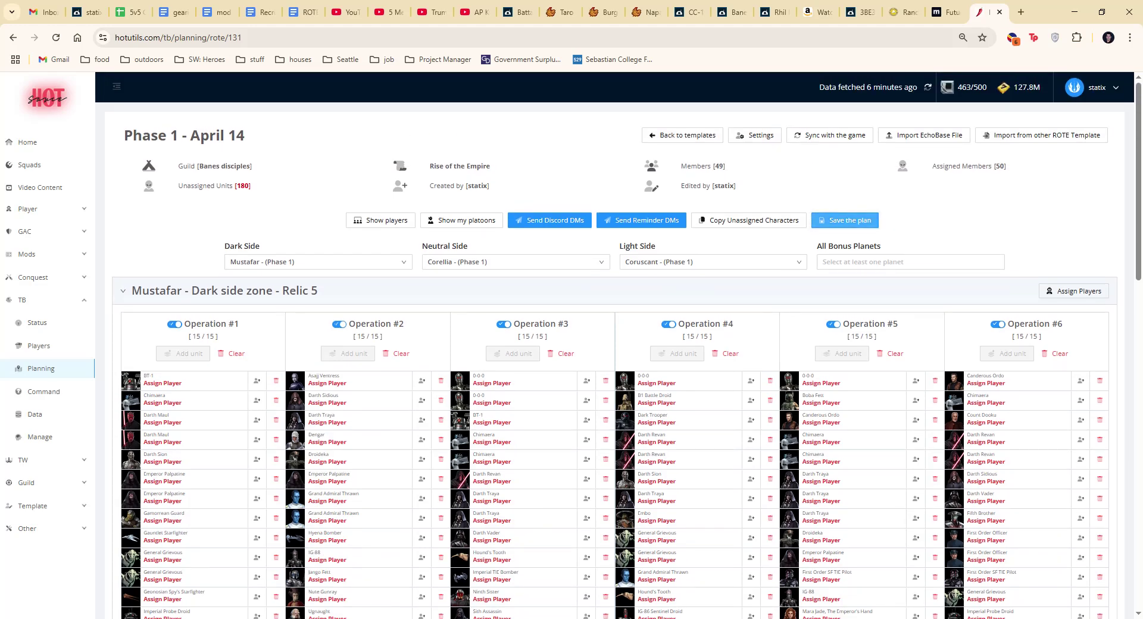
pyautogui.click(845, 220)
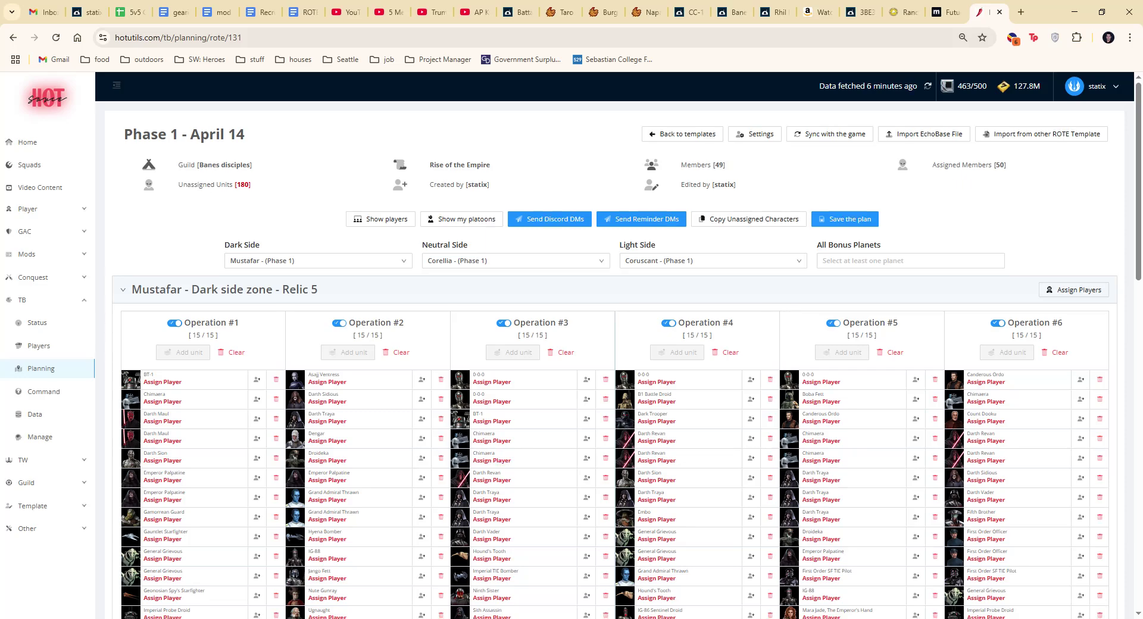
# Assign players to all Coruscant operations by power ascended, keeping the same guild member excluded.
pyautogui.scroll(-15, 620, 345)
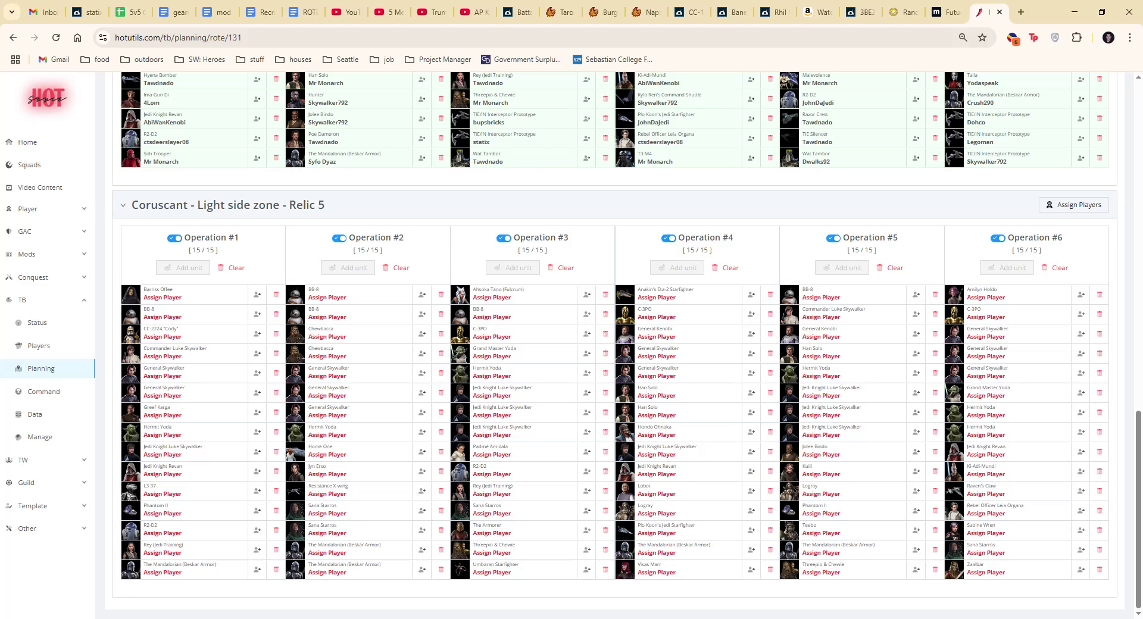
pyautogui.click(1074, 204)
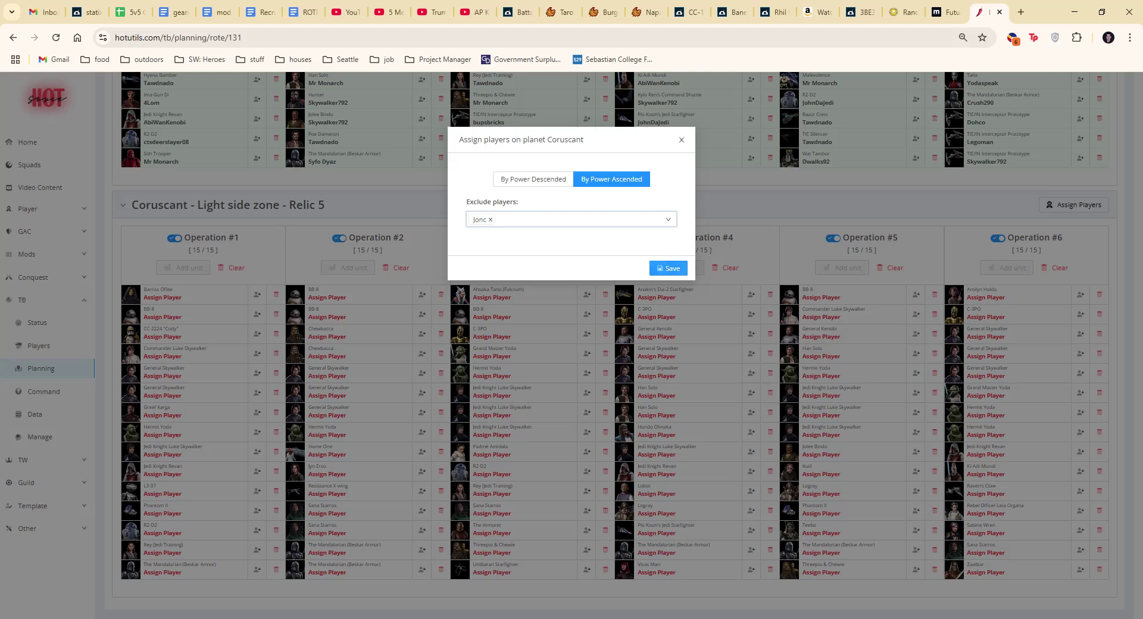
pyautogui.click(668, 268)
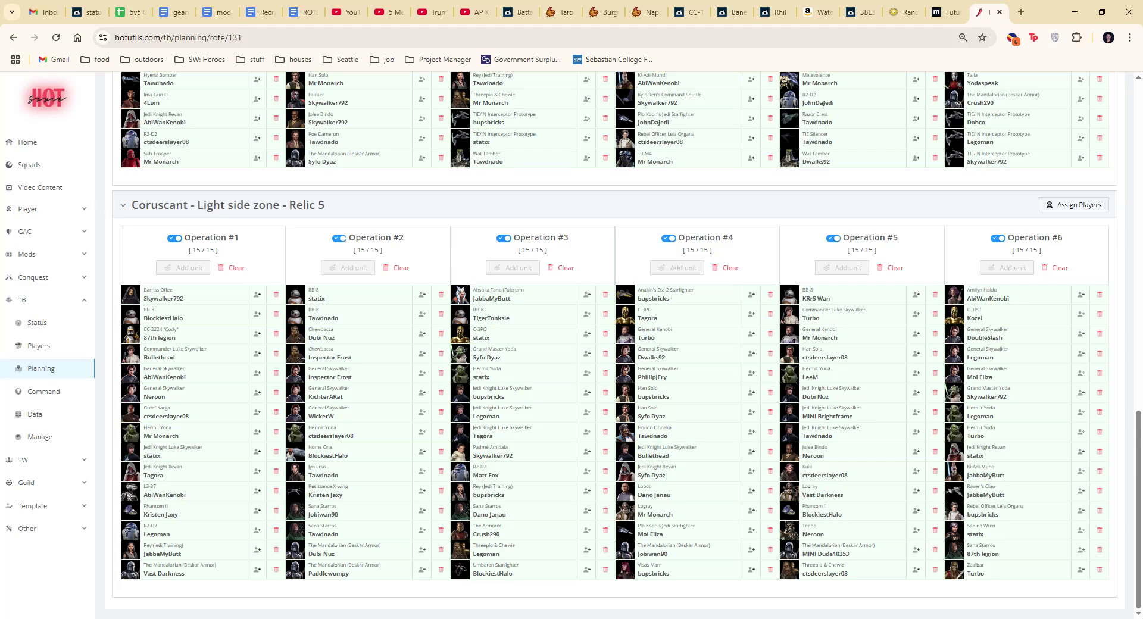
# Save the plan and assign players to all Mustafar operations by power ascended, keeping the same guild member excluded.
pyautogui.scroll(10, 623, 346)
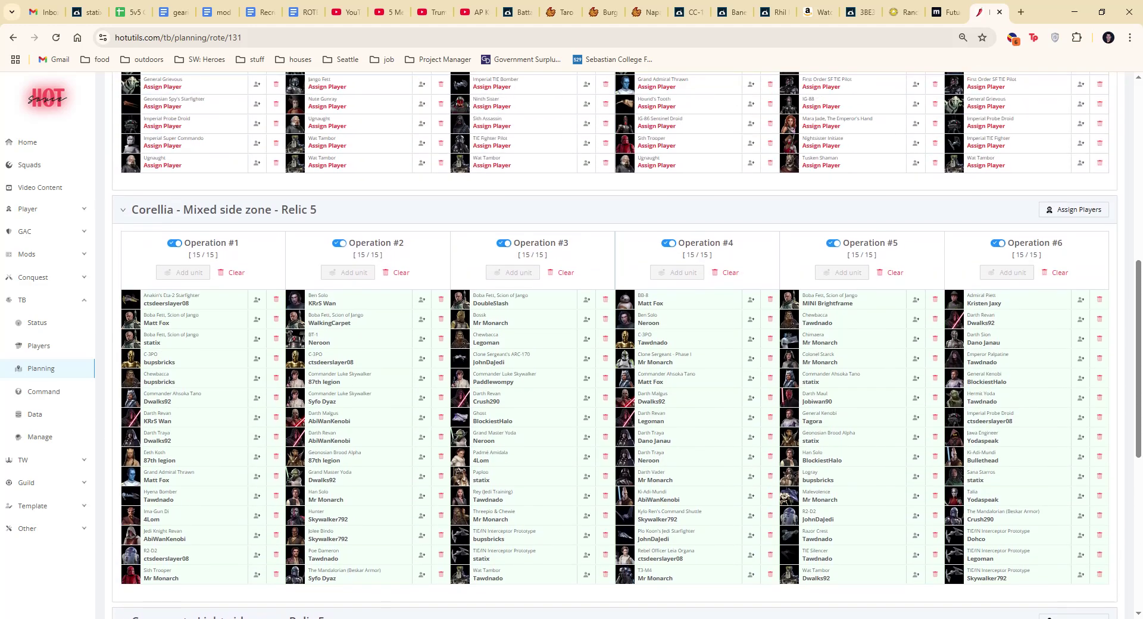
pyautogui.scroll(3, 623, 346)
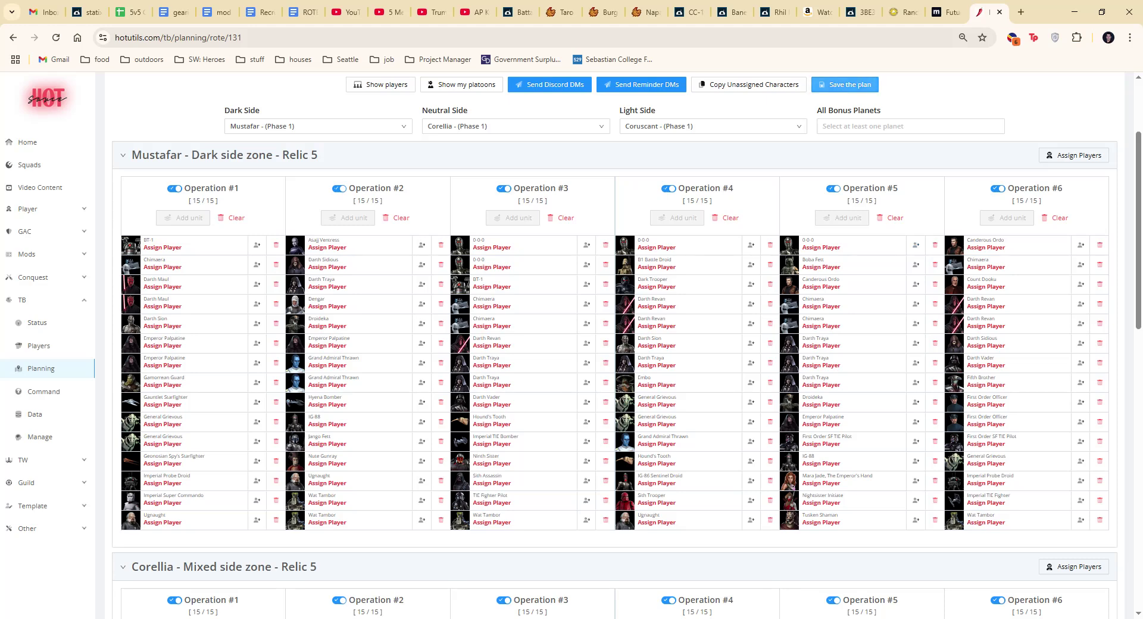
pyautogui.click(845, 84)
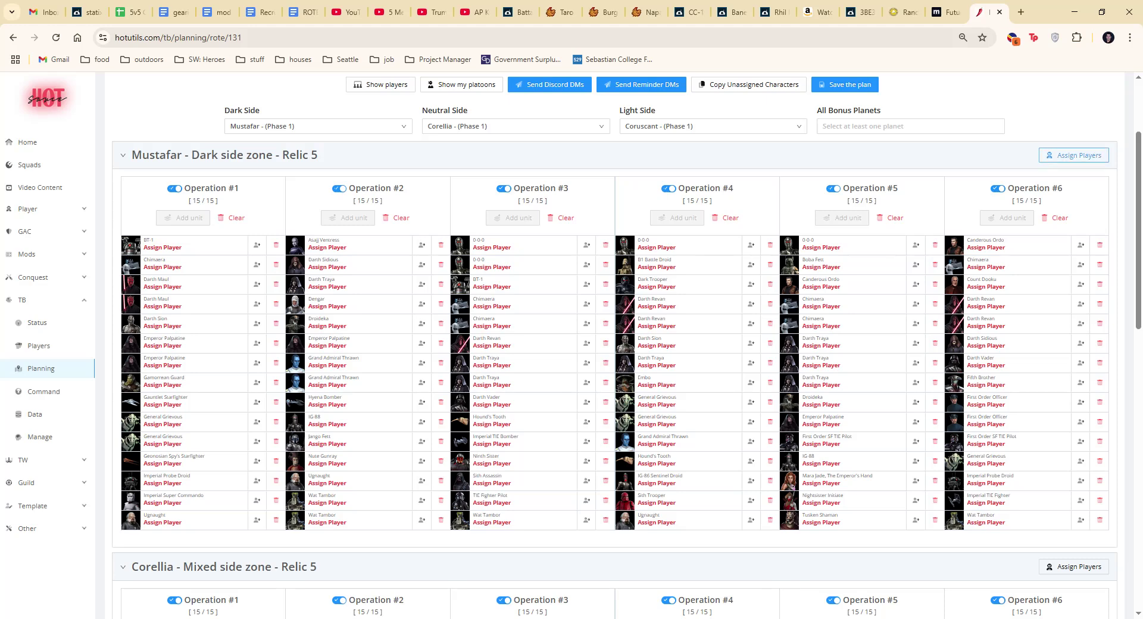
pyautogui.click(1075, 156)
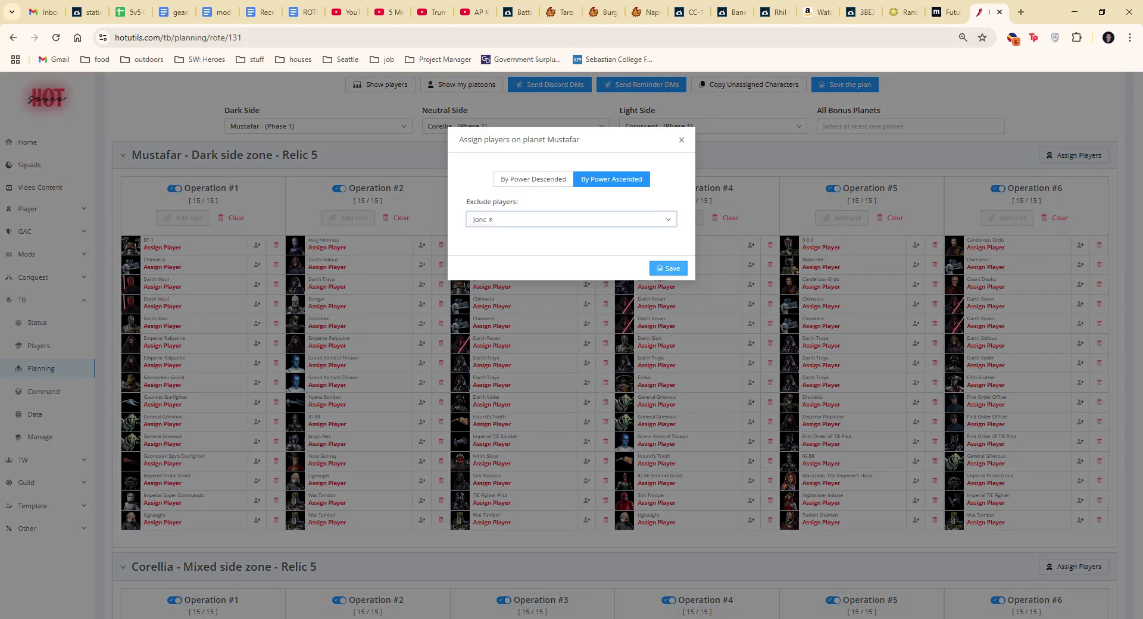
pyautogui.click(668, 269)
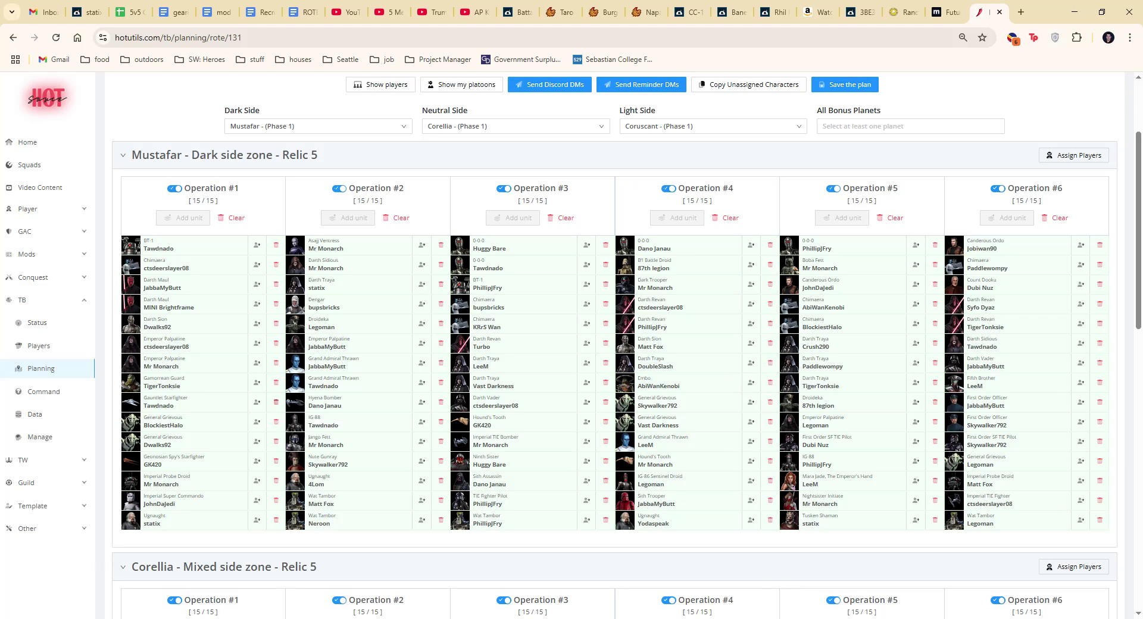
# Delete one unit from each Mustafar operation: Gauntlet Starfighter, Hyena Bomber, Imperial TIE Bomber, second General Grievous, second Chimaera, Imperial TIE Fighter, and save the plan.
pyautogui.click(275, 402)
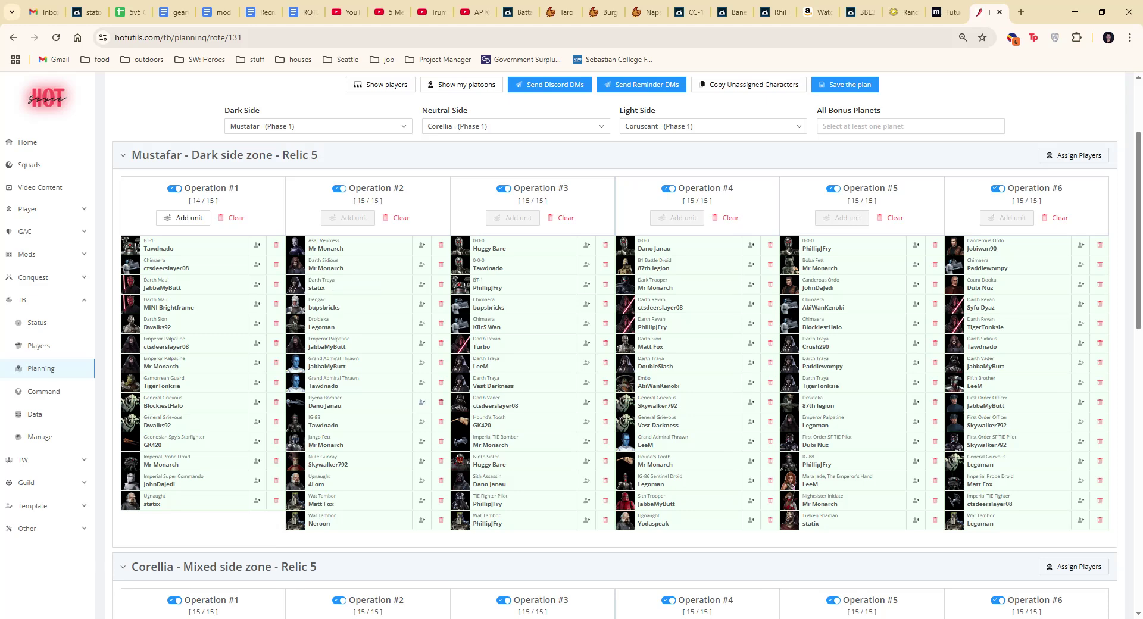
pyautogui.click(440, 402)
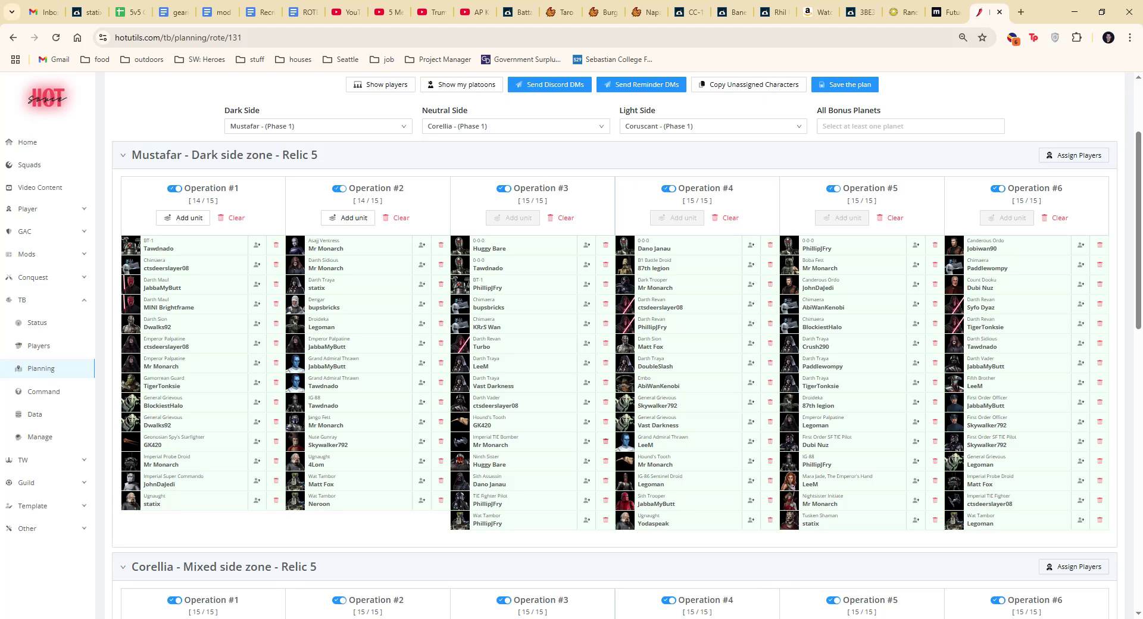
pyautogui.click(605, 464)
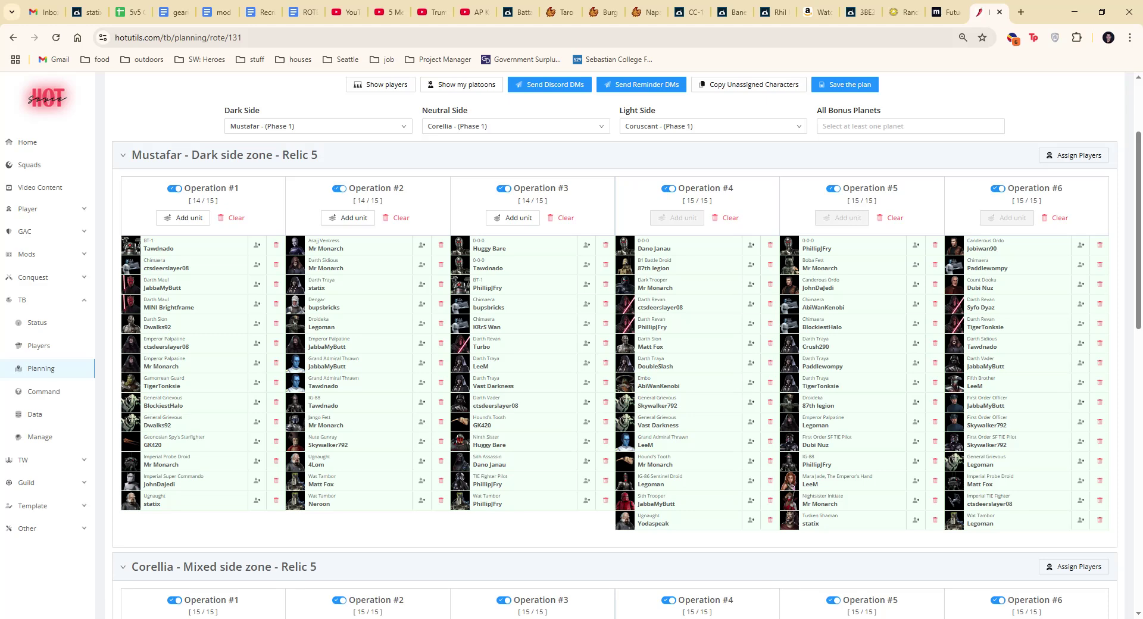
pyautogui.click(770, 421)
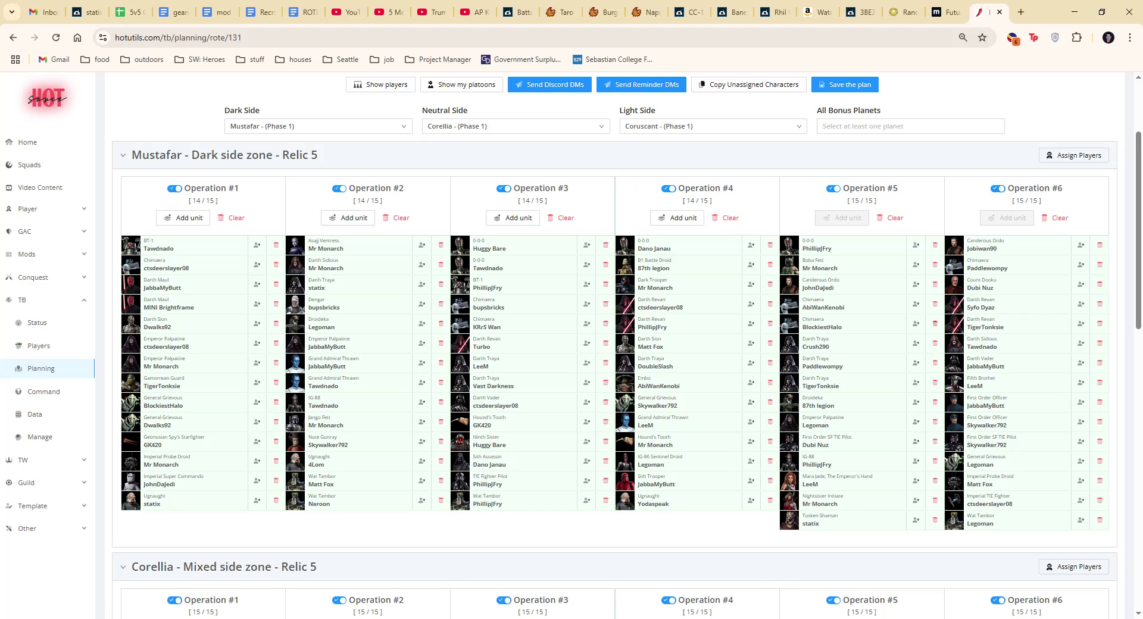
pyautogui.click(935, 324)
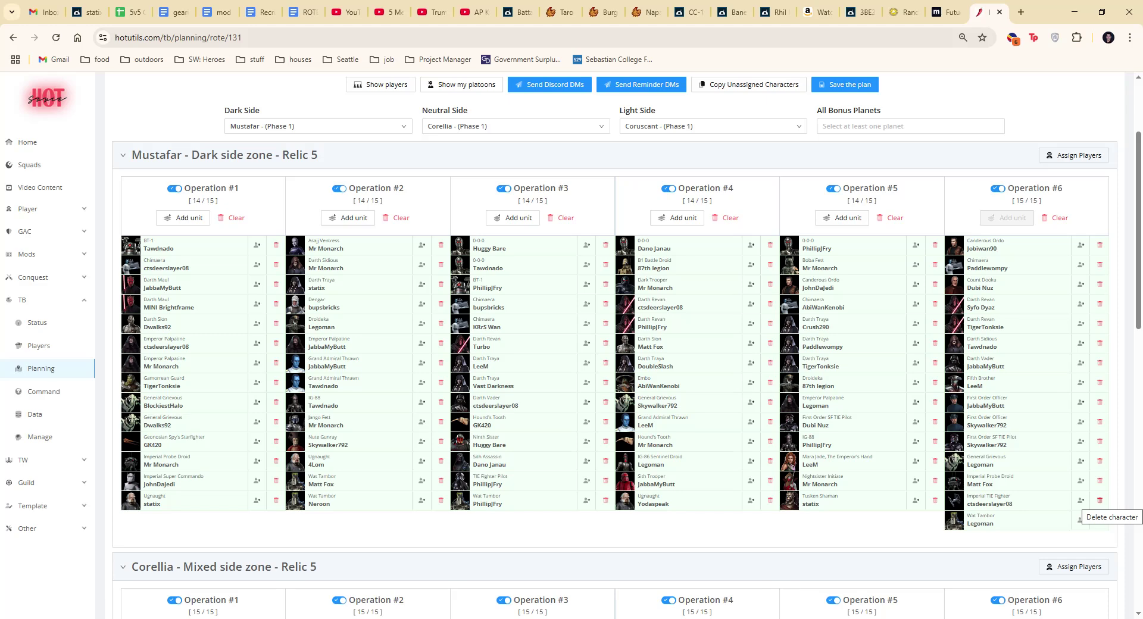
pyautogui.click(1100, 500)
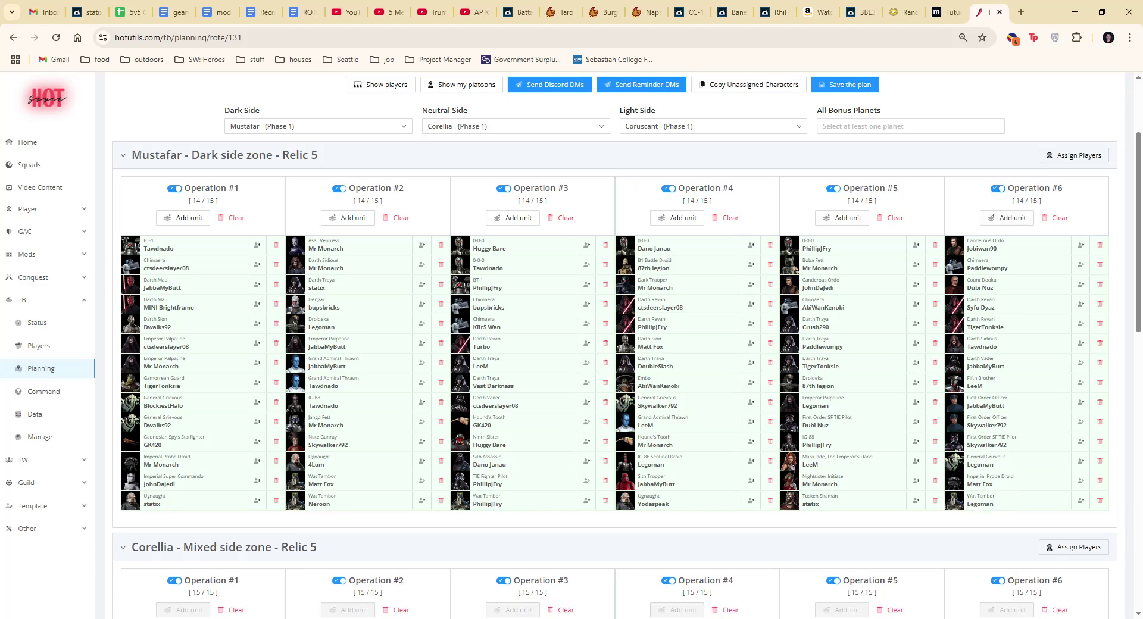
pyautogui.click(850, 85)
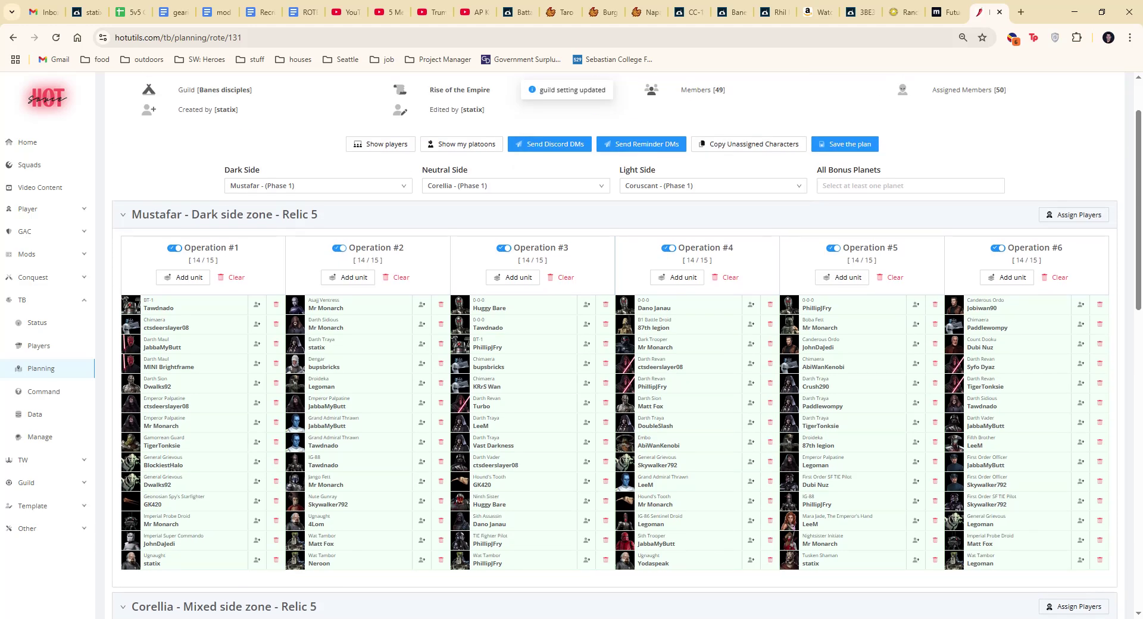
# Compare the three planets' assignments with the Phase 1 targets in the ROTE Instructions Google Doc, and return to the HotUtils plan.
pyautogui.scroll(-8, 614, 345)
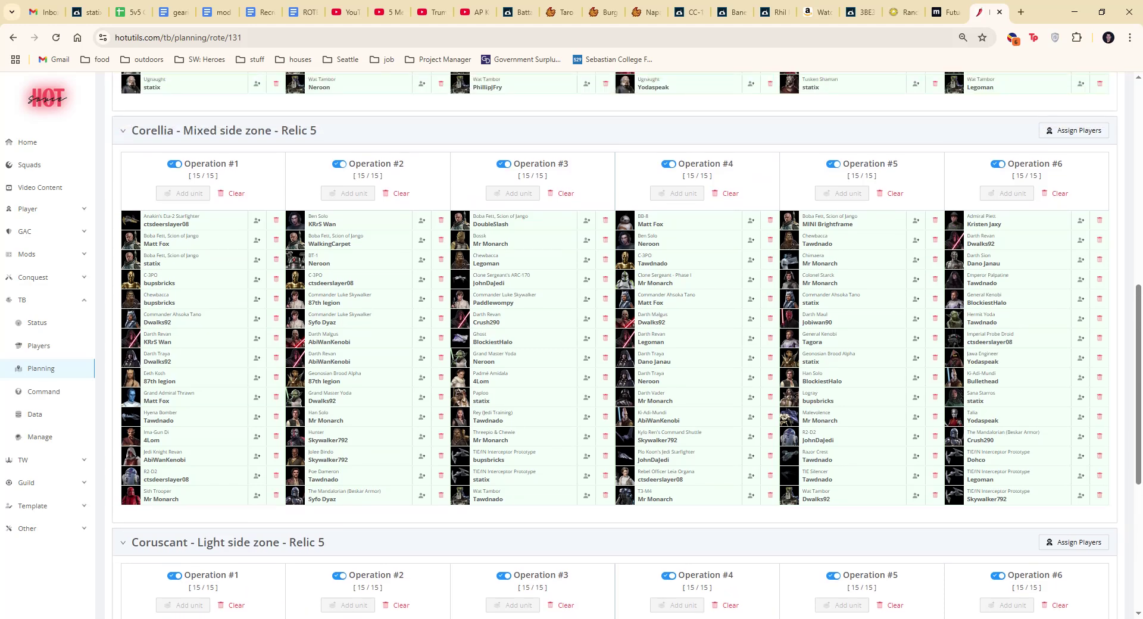
pyautogui.scroll(-6, 614, 345)
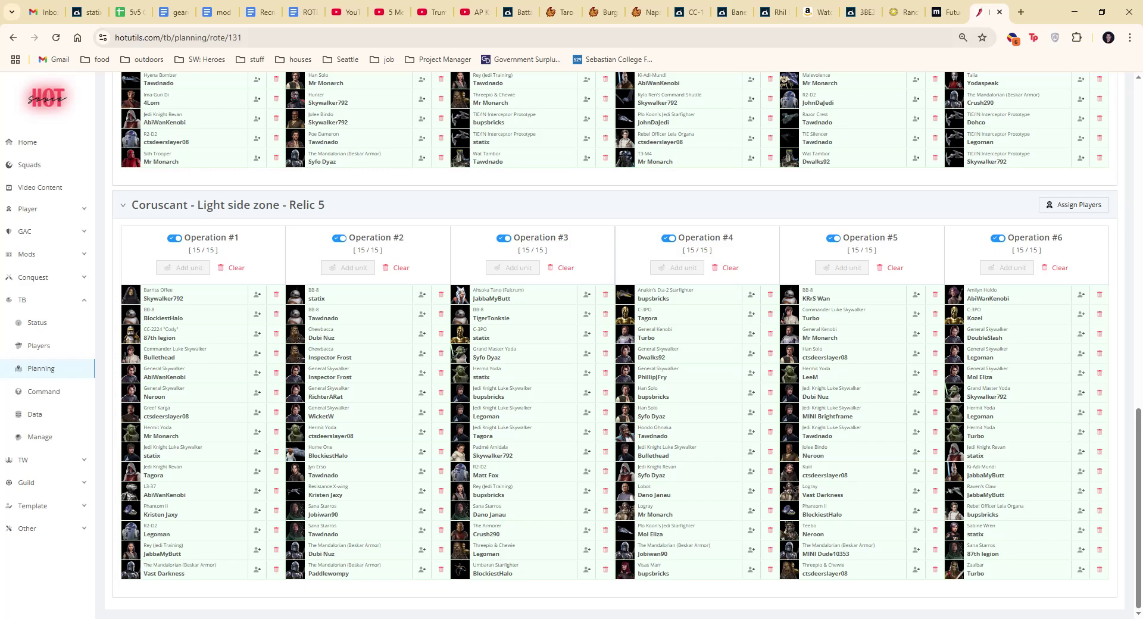
pyautogui.scroll(12, 614, 345)
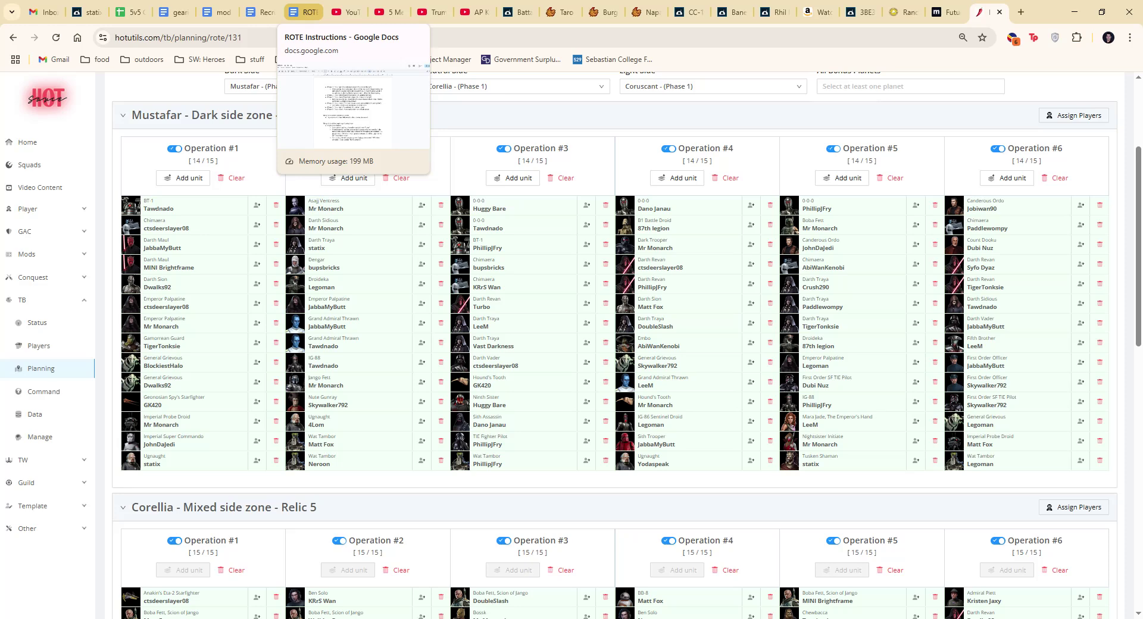
pyautogui.click(305, 13)
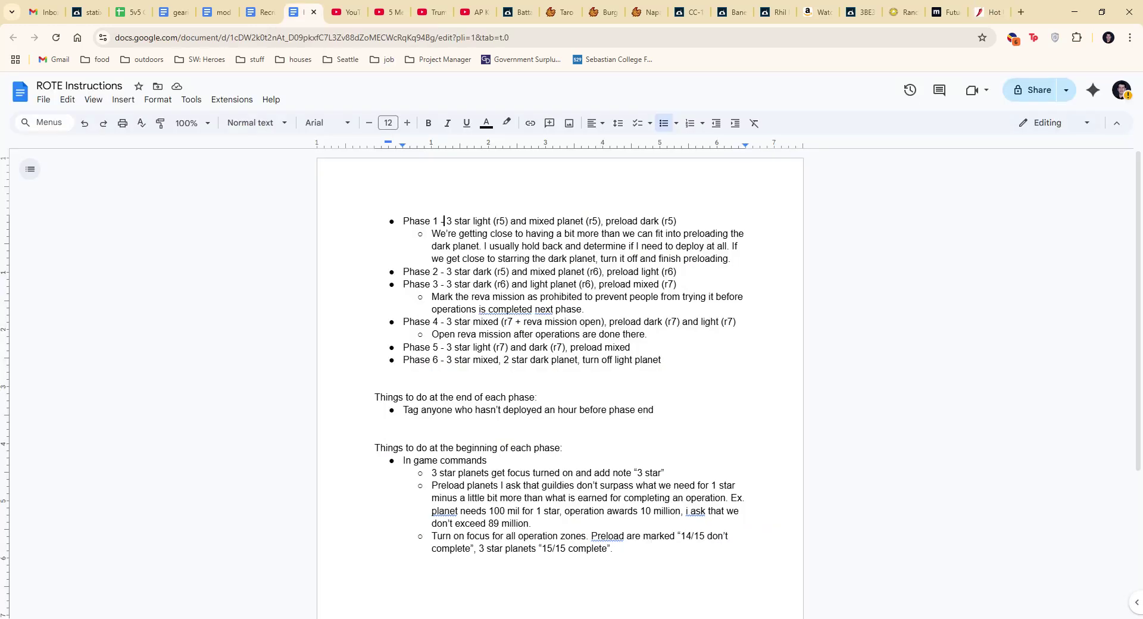
pyautogui.moveTo(443, 221); pyautogui.dragTo(683, 222)
pyautogui.click(598, 246)
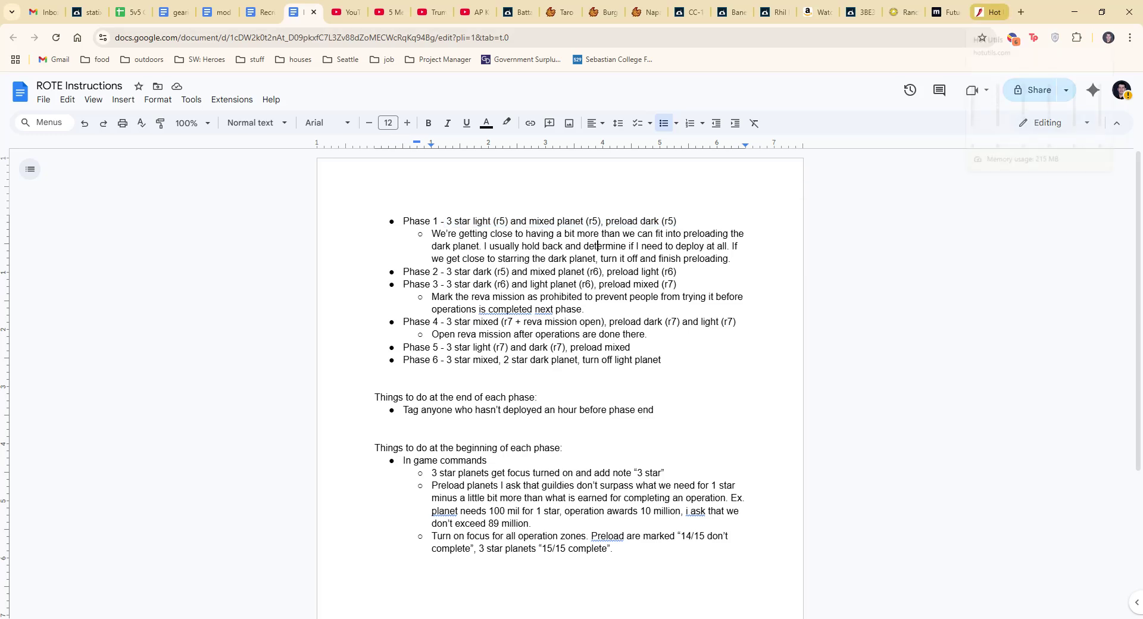
pyautogui.click(990, 12)
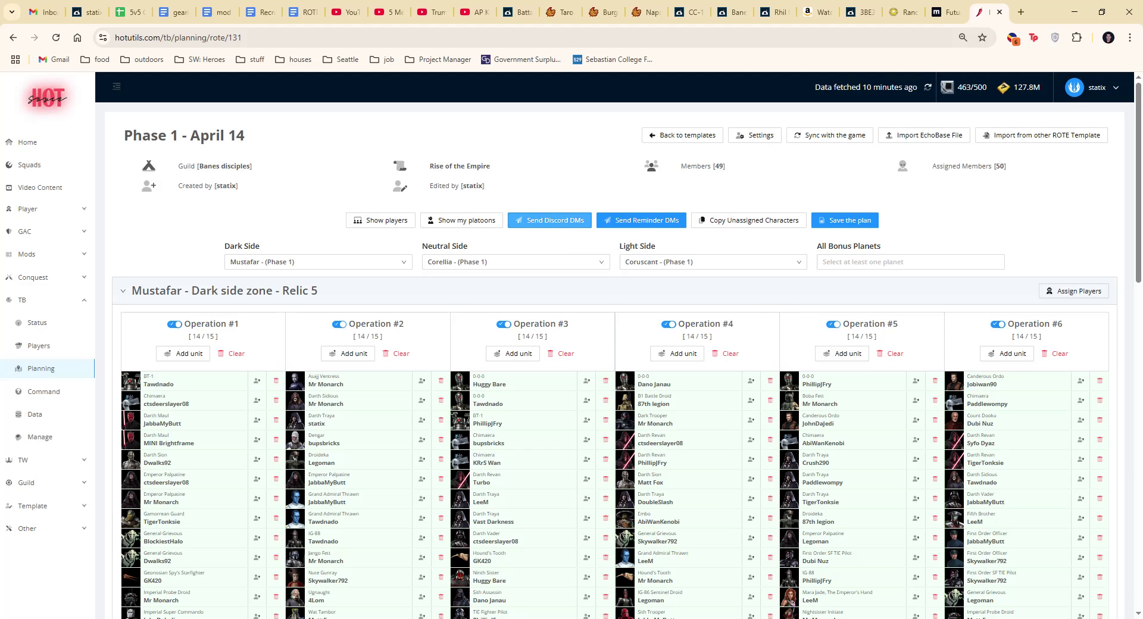
# Send the Phase 1 Discord DMs to all guild players with a platoons deadline of 8 hours and no extra info.
pyautogui.click(567, 222)
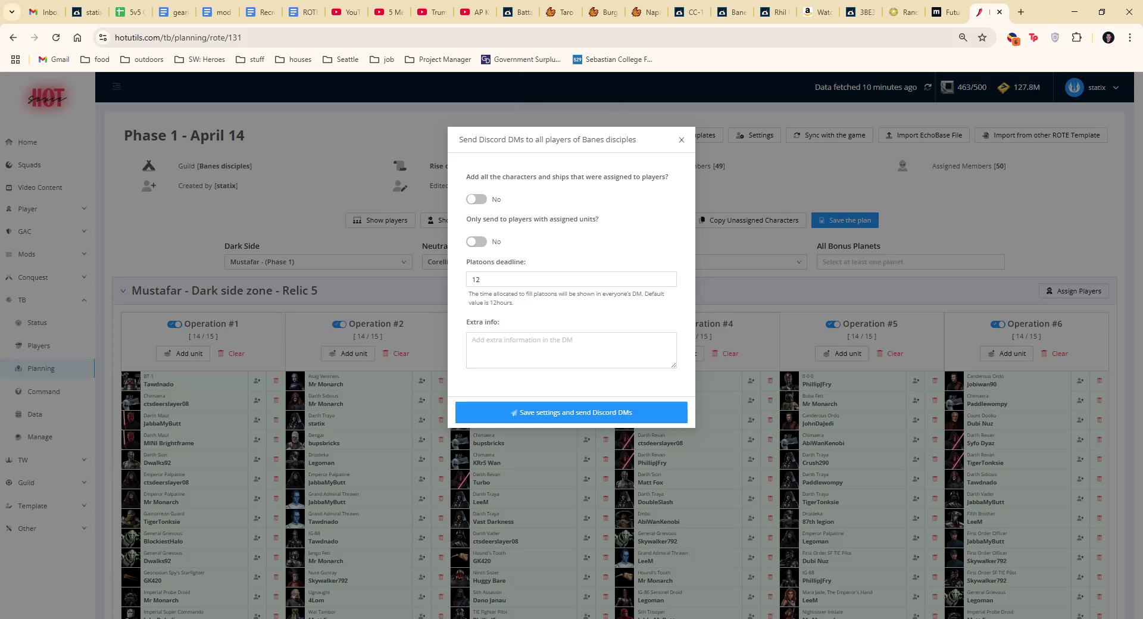
pyautogui.moveTo(487, 280); pyautogui.dragTo(462, 280)
pyautogui.write('8')
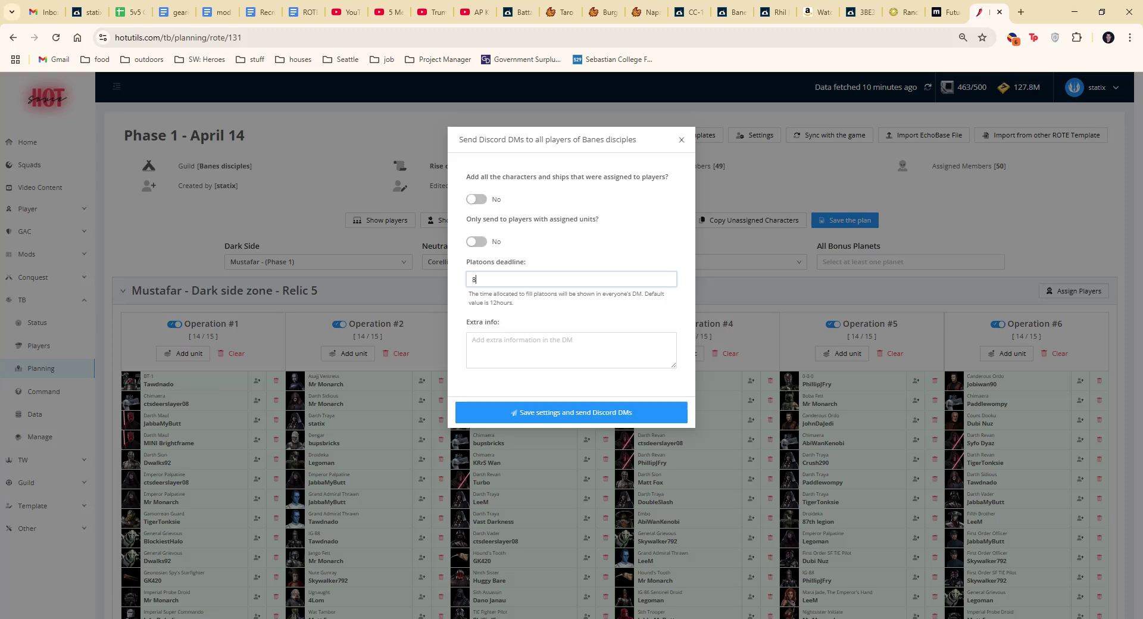
pyautogui.click(554, 348)
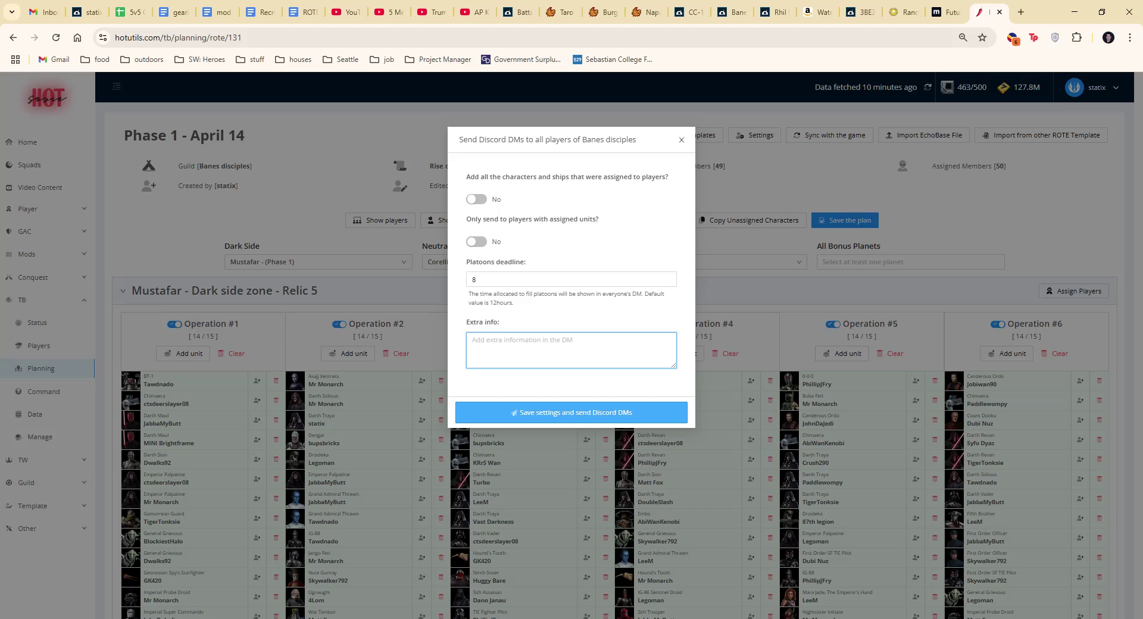
pyautogui.press('ctrl')
pyautogui.click(579, 417)
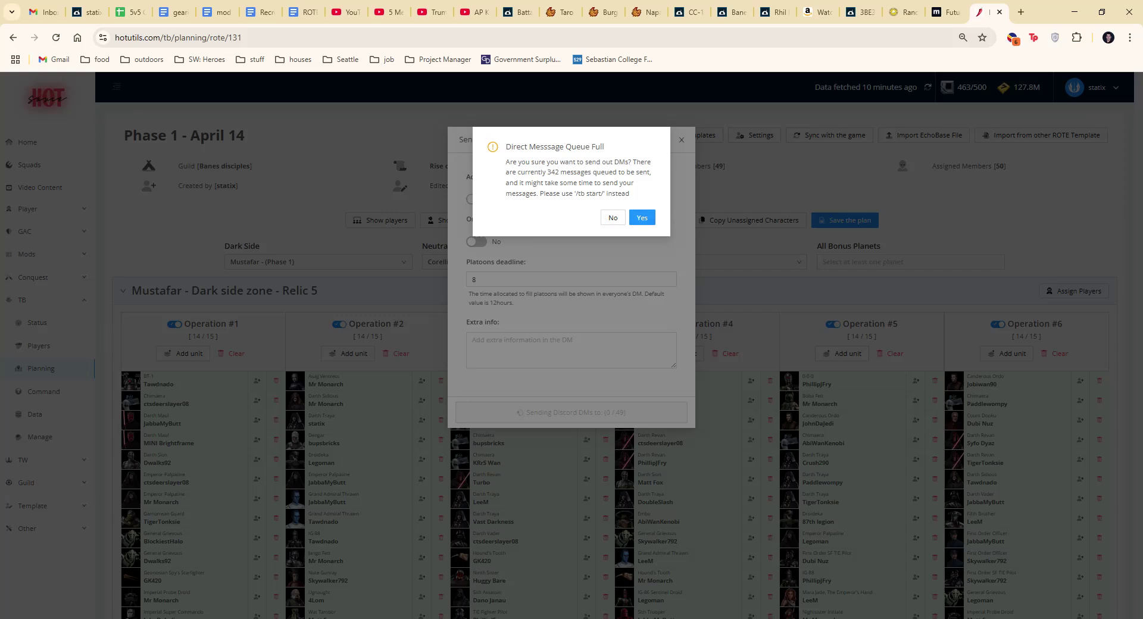
pyautogui.press('Return')
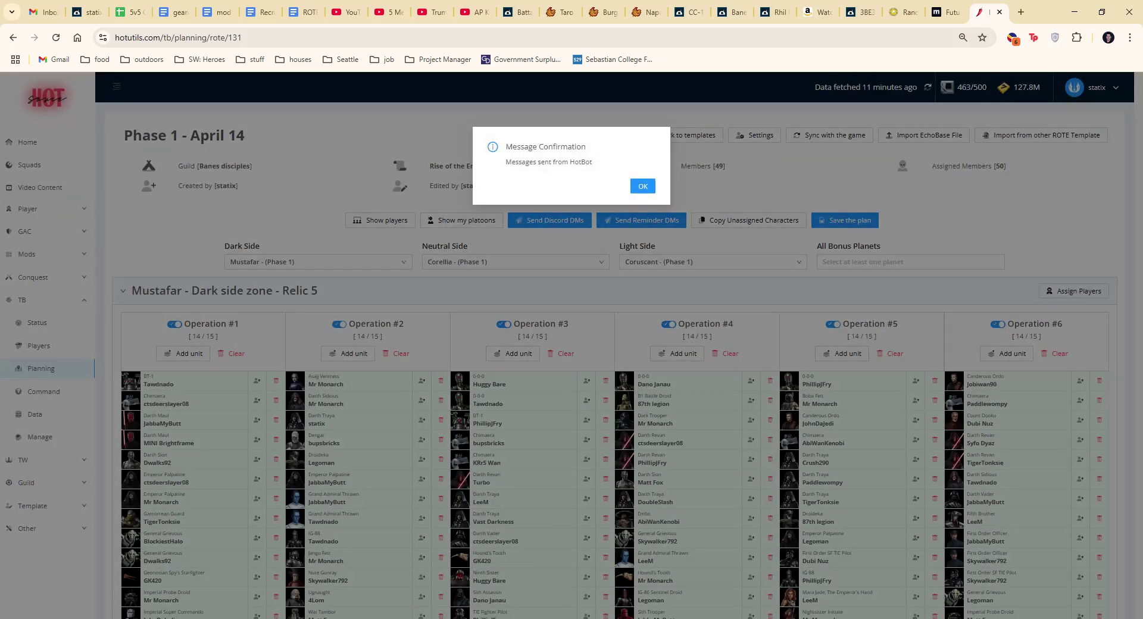
pyautogui.press('Return')
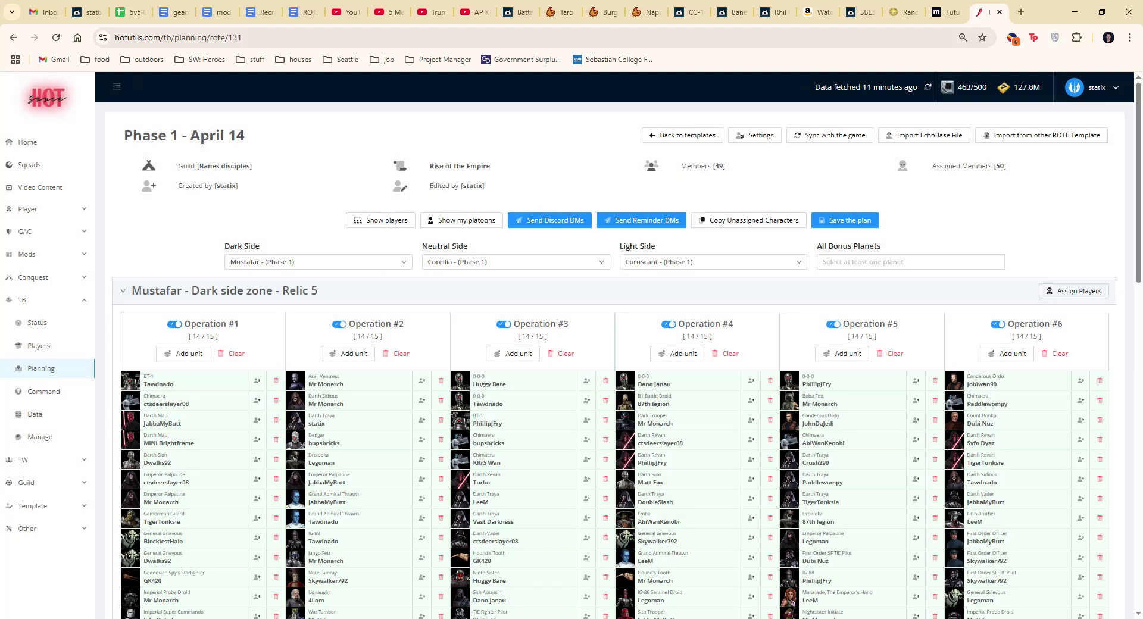